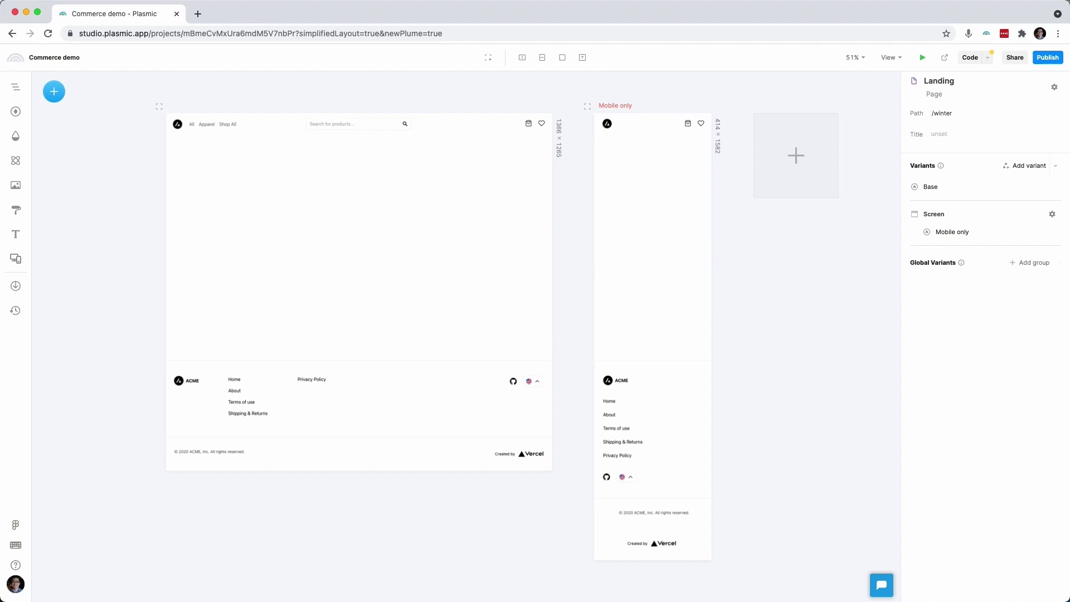
Draw a vertical hero box with a centred two-line heading 'WINTER SALE / 50% OFF'.
{"action": "left_click", "coordinate": [394, 192]}
{"action": "key", "text": "v"}
{"action": "left_click_drag", "start_coordinate": [393, 158], "coordinate": [404, 285]}
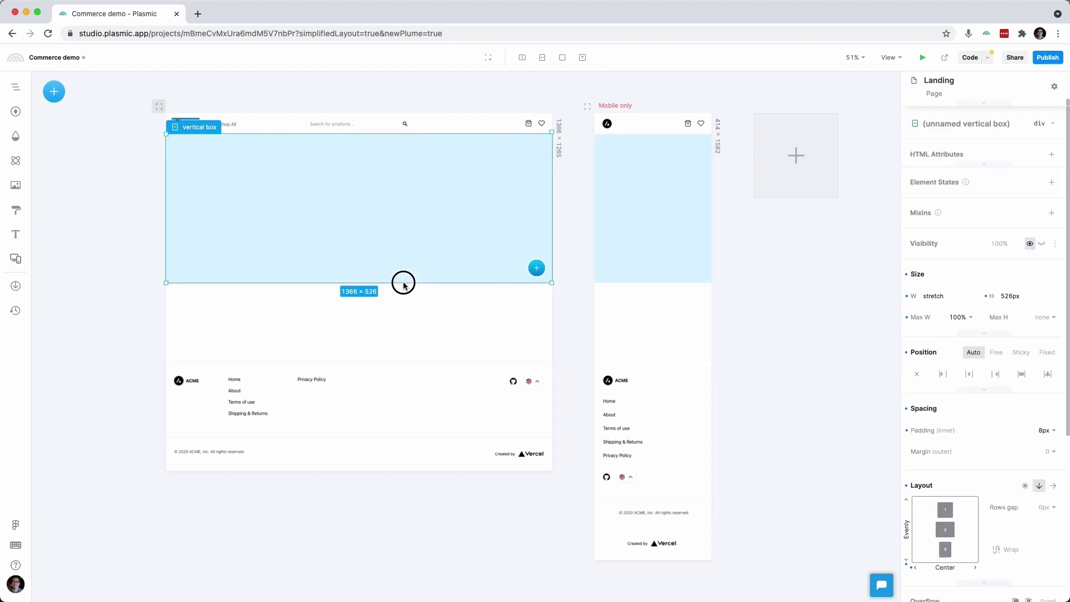
{"action": "type", "text": "qhead"}
{"action": "key", "text": "Return"}
{"action": "key", "text": "Return"}
{"action": "type", "text": "WINTER "}
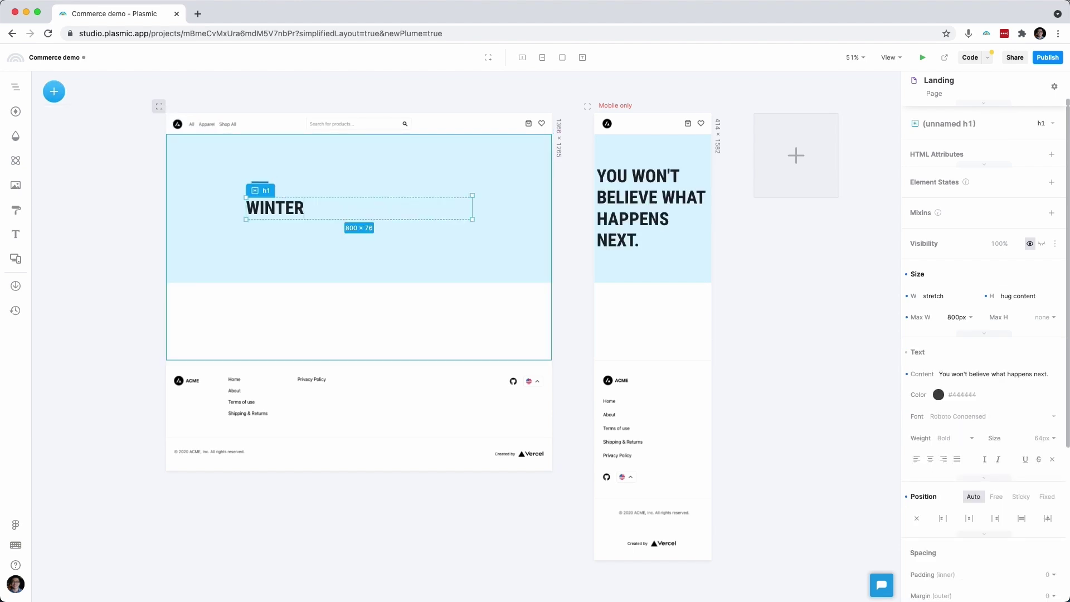
{"action": "type", "text": "sale"}
{"action": "key", "text": "shift+Return"}
{"action": "type", "text": "50% off"}
{"action": "key", "text": "Escape"}
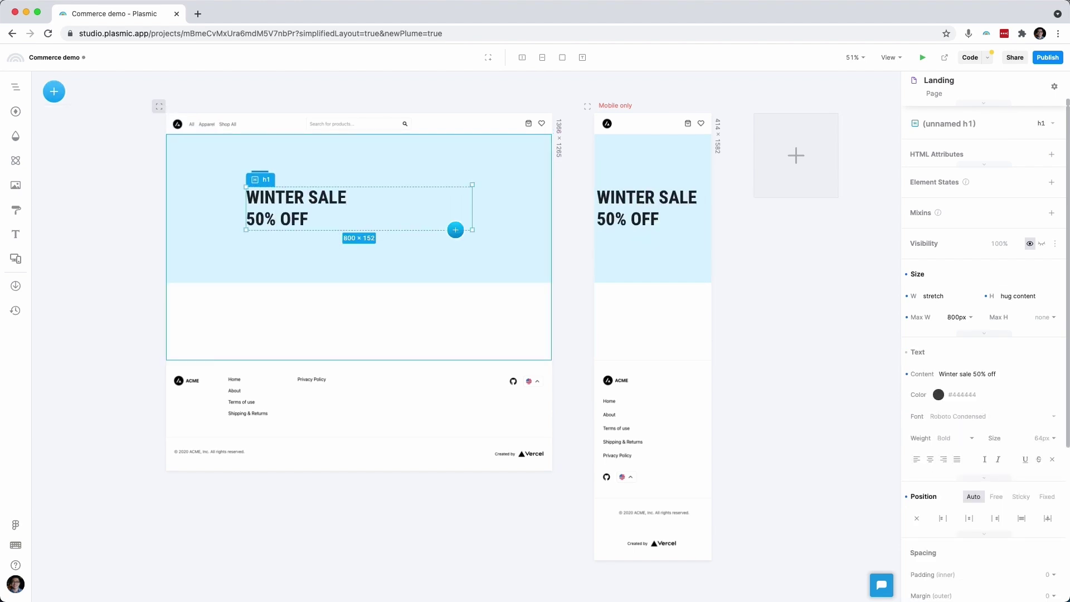
{"action": "left_click", "coordinate": [930, 458]}
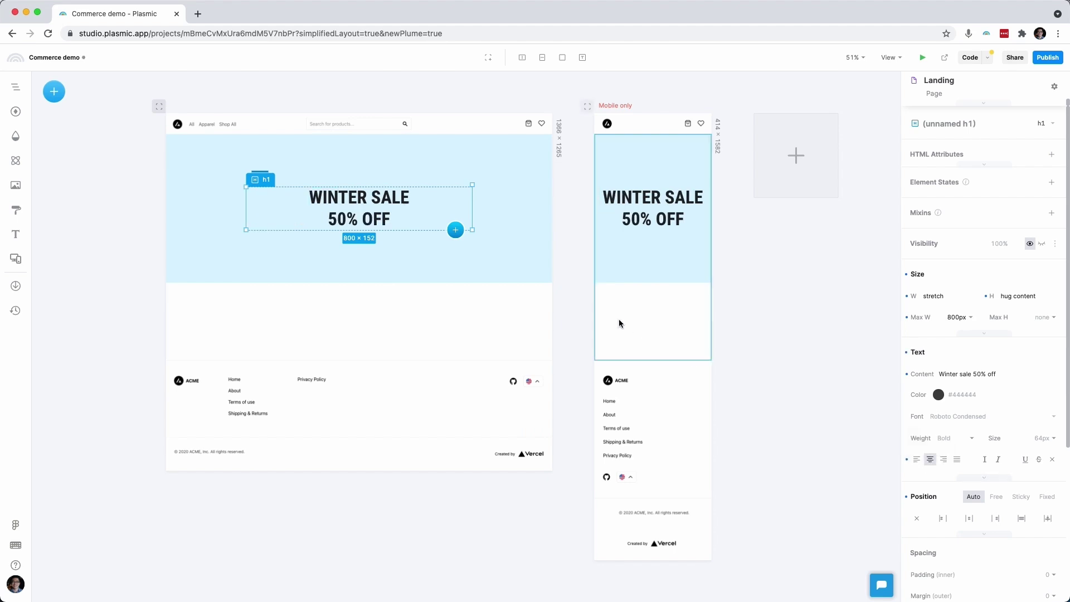
Replace the hero's background with the tying boots laces photo and make the box taller.
{"action": "left_click", "coordinate": [528, 270]}
{"action": "scroll", "coordinate": [978, 435], "scroll_direction": "down", "scroll_amount": 3}
{"action": "scroll", "coordinate": [978, 436], "scroll_direction": "down", "scroll_amount": 2}
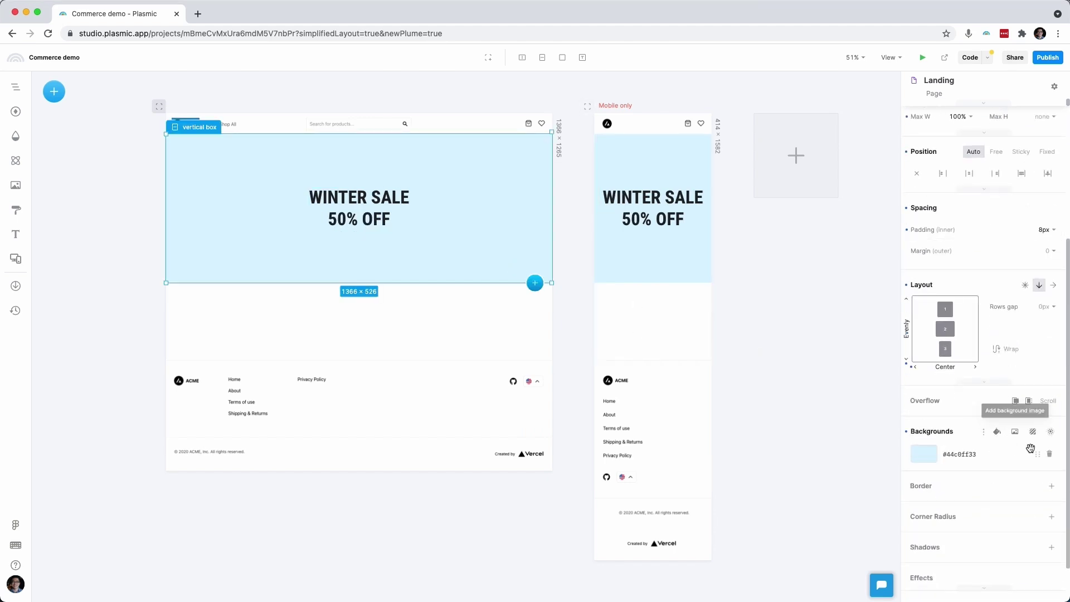
{"action": "left_click", "coordinate": [1039, 450]}
{"action": "left_click", "coordinate": [1015, 433]}
{"action": "left_click", "coordinate": [970, 237]}
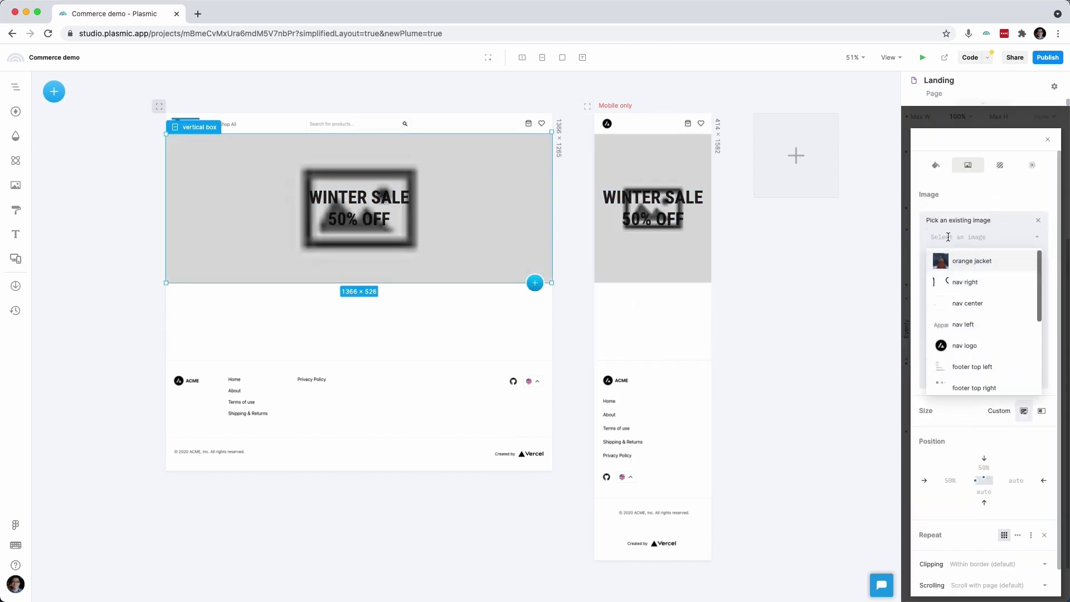
{"action": "scroll", "coordinate": [1034, 335], "scroll_direction": "down", "scroll_amount": 3}
{"action": "left_click", "coordinate": [1007, 302]}
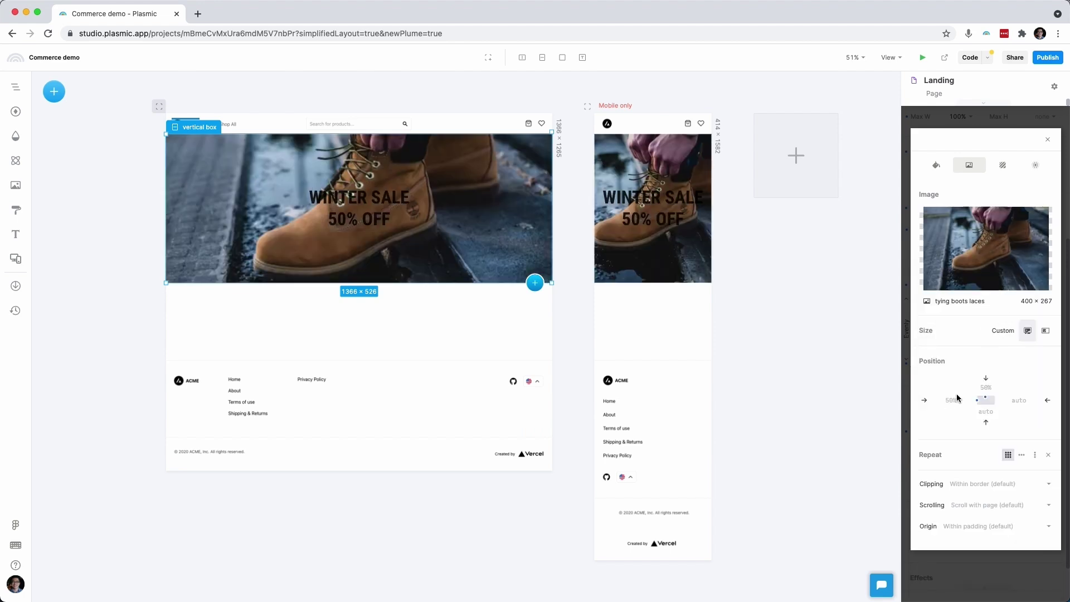
{"action": "mouse_move", "coordinate": [953, 398]}
{"action": "left_mouse_down"}
{"action": "mouse_move", "coordinate": [982, 376]}
{"action": "mouse_move", "coordinate": [984, 389]}
{"action": "left_mouse_up"}
{"action": "left_click", "coordinate": [983, 390]}
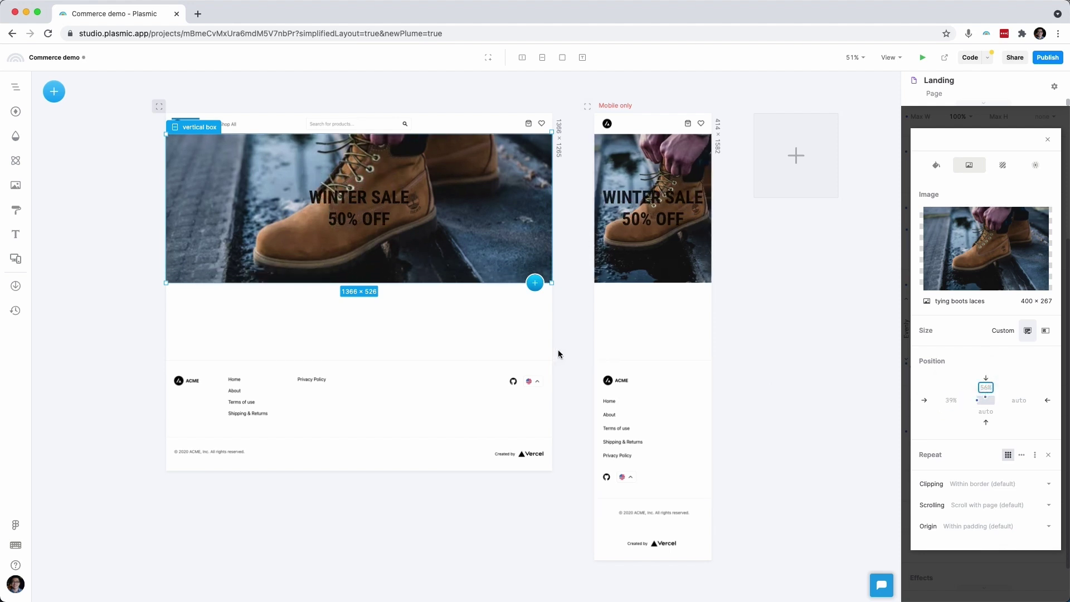
{"action": "left_click_drag", "start_coordinate": [474, 283], "coordinate": [475, 308]}
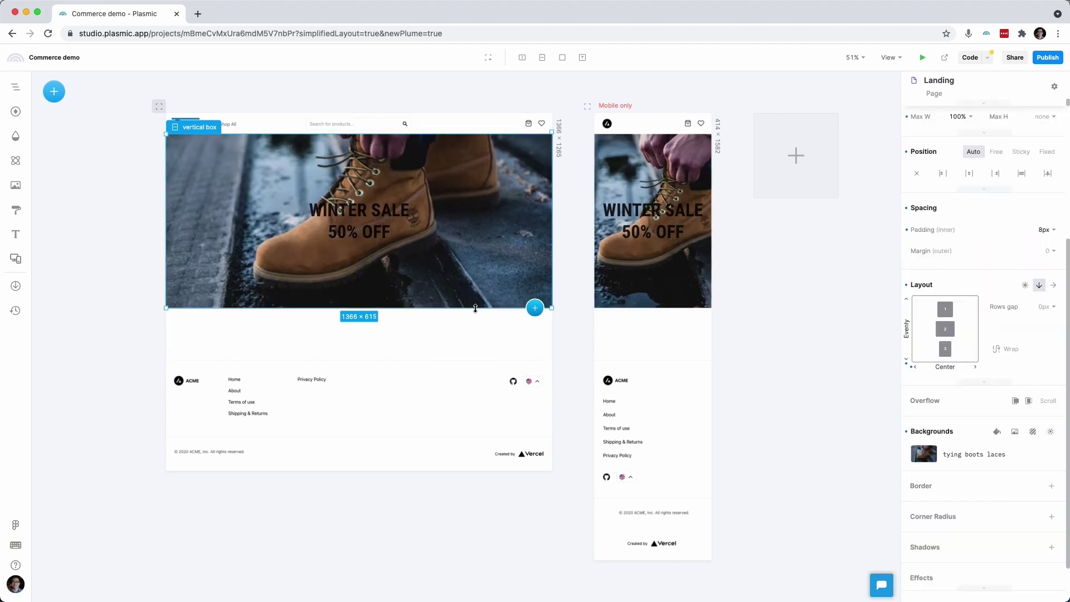
Make the heading white (#FFFFFF) and add an inverted white button below it.
{"action": "left_click", "coordinate": [393, 239]}
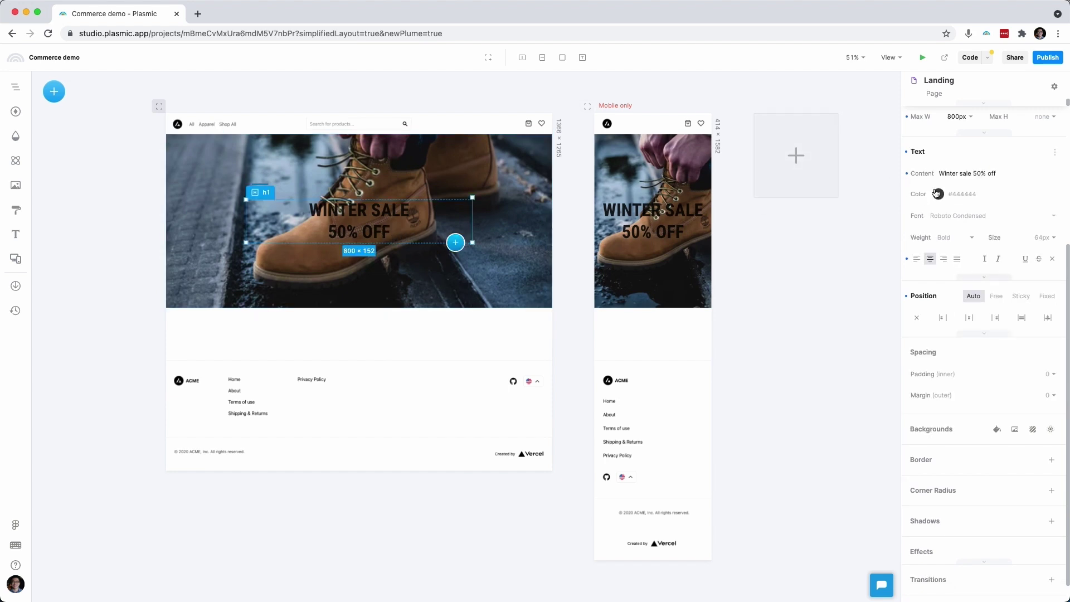
{"action": "left_click", "coordinate": [945, 197]}
{"action": "type", "text": "#FFFFFF"}
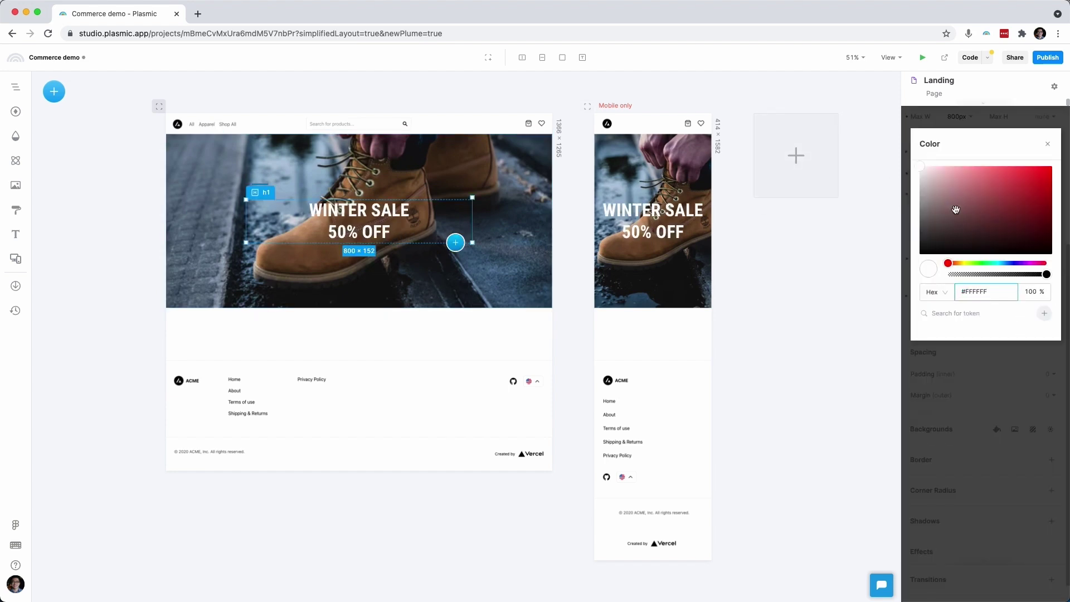
{"action": "left_click", "coordinate": [974, 365]}
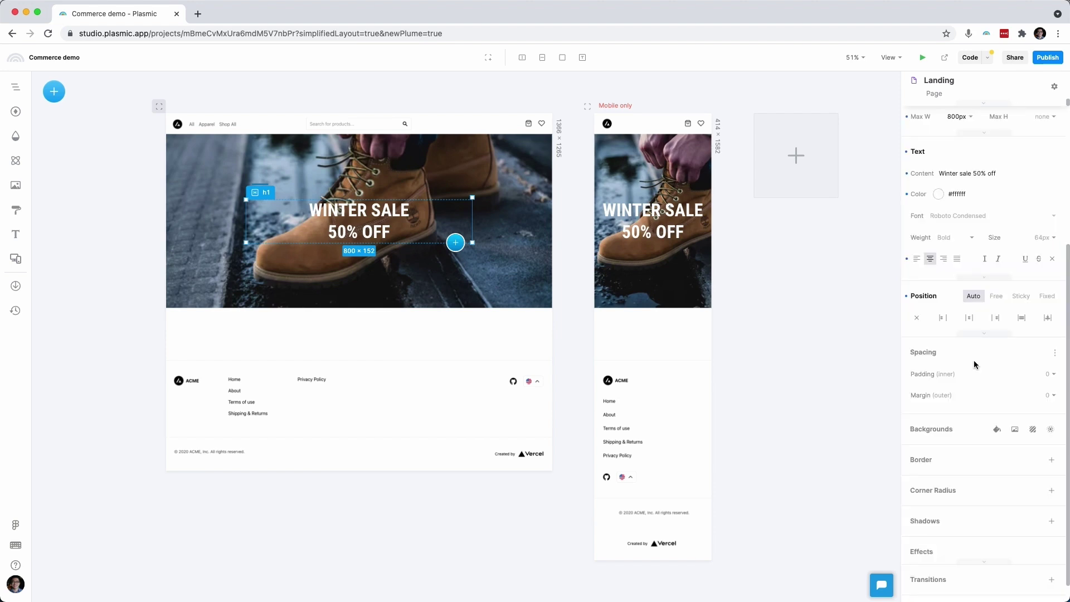
{"action": "type", "text": "qbutt"}
{"action": "key", "text": "Return"}
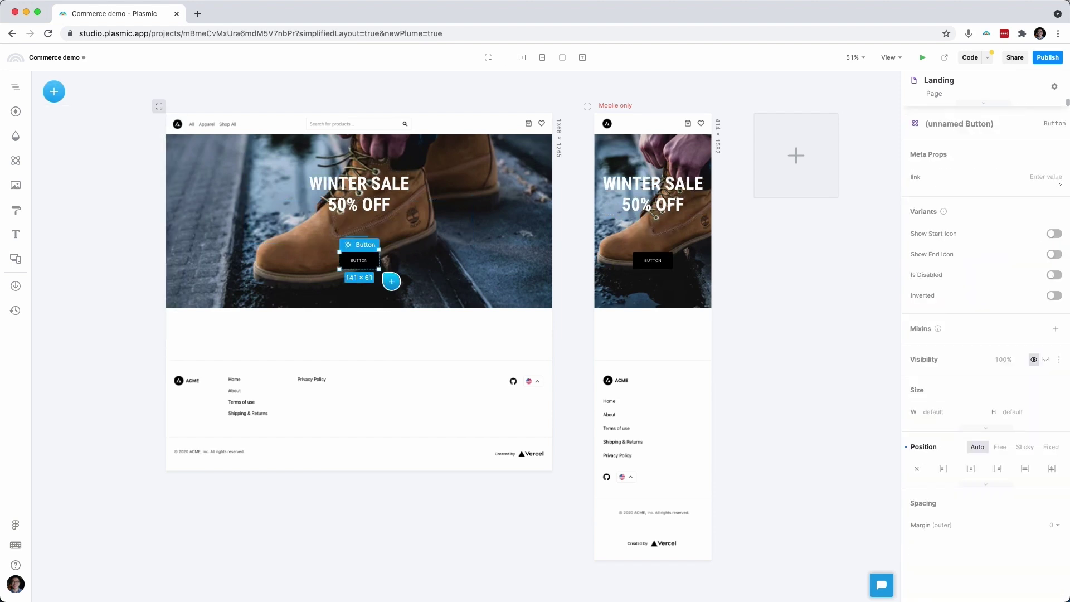
{"action": "key", "text": "shift+2"}
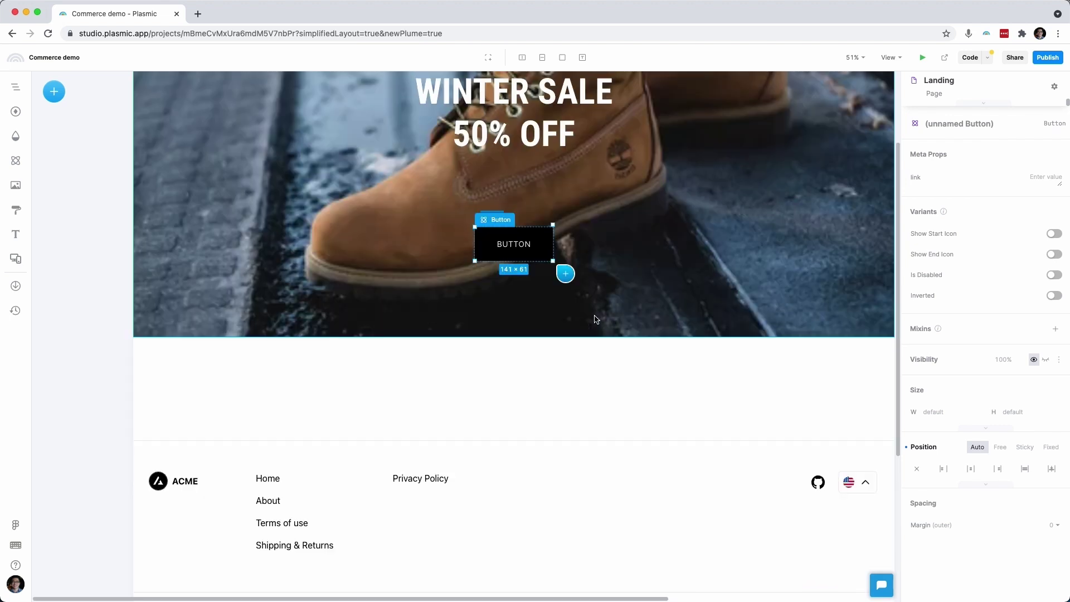
{"action": "left_click", "coordinate": [1055, 296]}
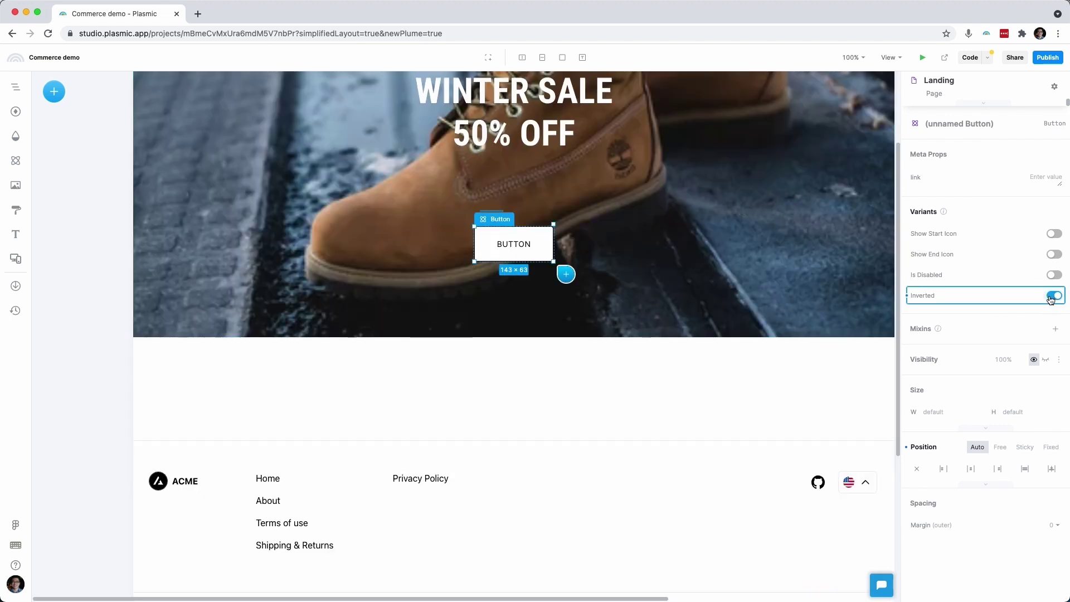
{"action": "scroll", "coordinate": [749, 371], "scroll_direction": "up", "scroll_amount": 2}
{"action": "scroll", "coordinate": [749, 371], "scroll_direction": "right", "scroll_amount": 2}
Centre the hero's content with a 26px gap between items.
{"action": "left_click", "coordinate": [697, 341]}
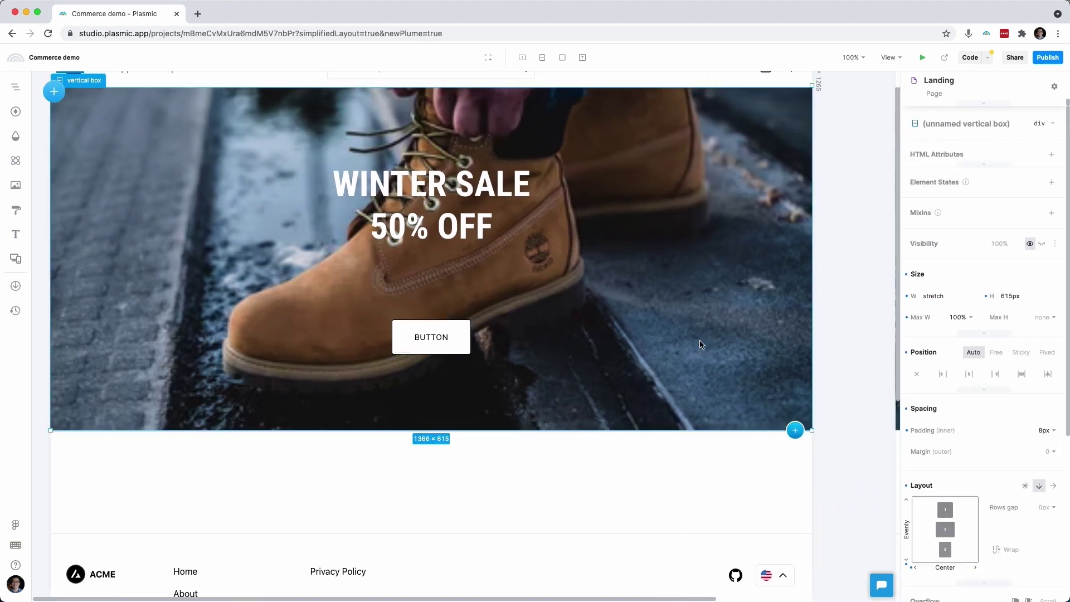
{"action": "key", "text": "shift+1"}
{"action": "scroll", "coordinate": [1003, 430], "scroll_direction": "down", "scroll_amount": 2}
{"action": "scroll", "coordinate": [1004, 430], "scroll_direction": "down", "scroll_amount": 1}
{"action": "left_click", "coordinate": [944, 396]}
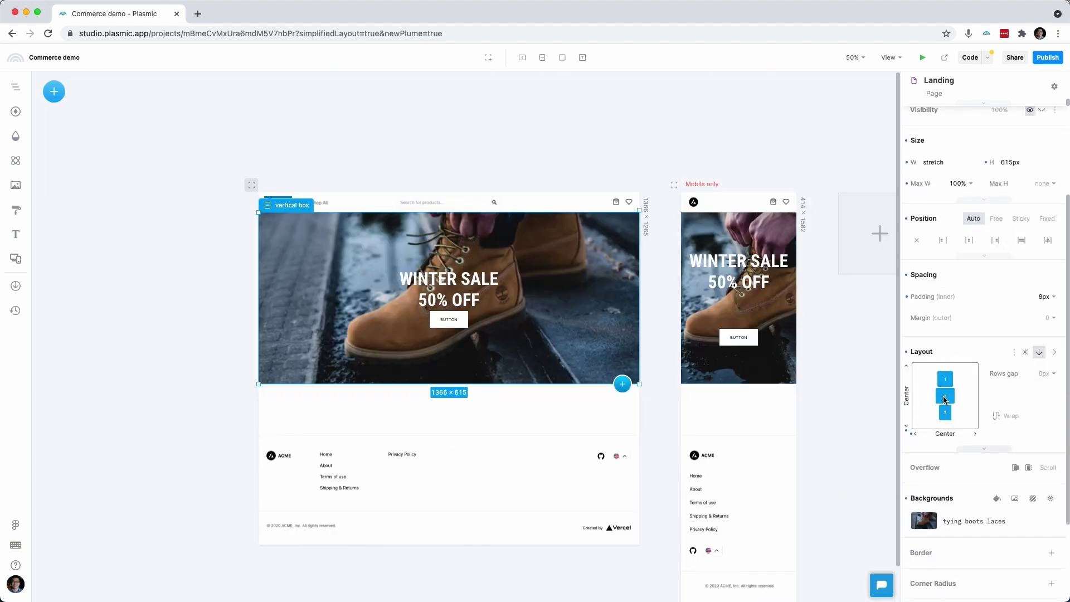
{"action": "left_click_drag", "start_coordinate": [945, 396], "coordinate": [944, 410]}
{"action": "left_click_drag", "start_coordinate": [1001, 374], "coordinate": [1015, 373]}
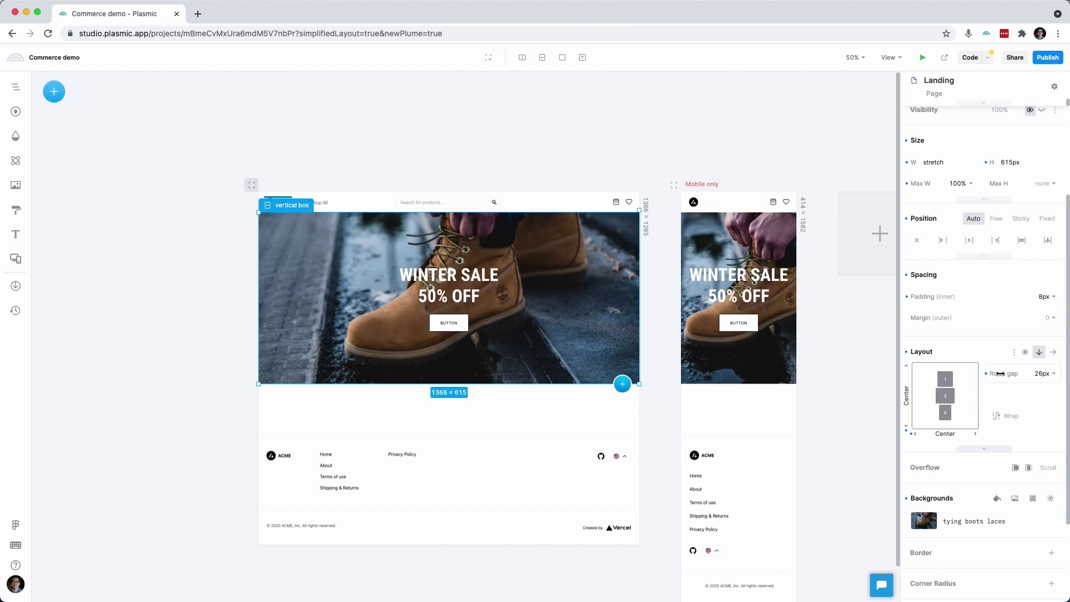
On mobile, shrink the hero and set its heading to 48px, then add an empty box below.
{"action": "left_click", "coordinate": [741, 378]}
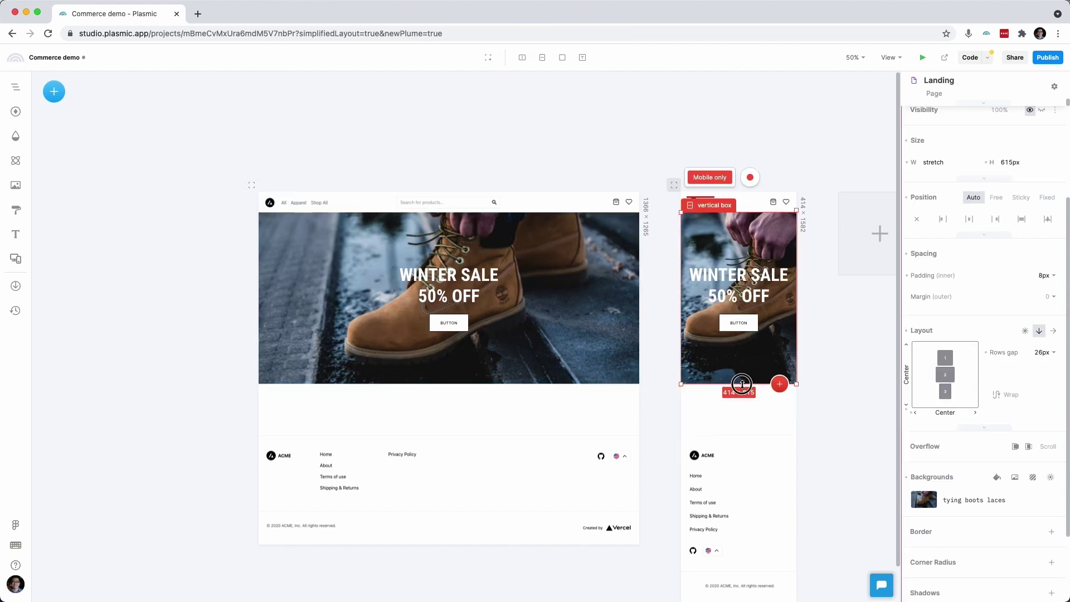
{"action": "left_click_drag", "start_coordinate": [741, 384], "coordinate": [741, 356]}
{"action": "left_click", "coordinate": [741, 281]}
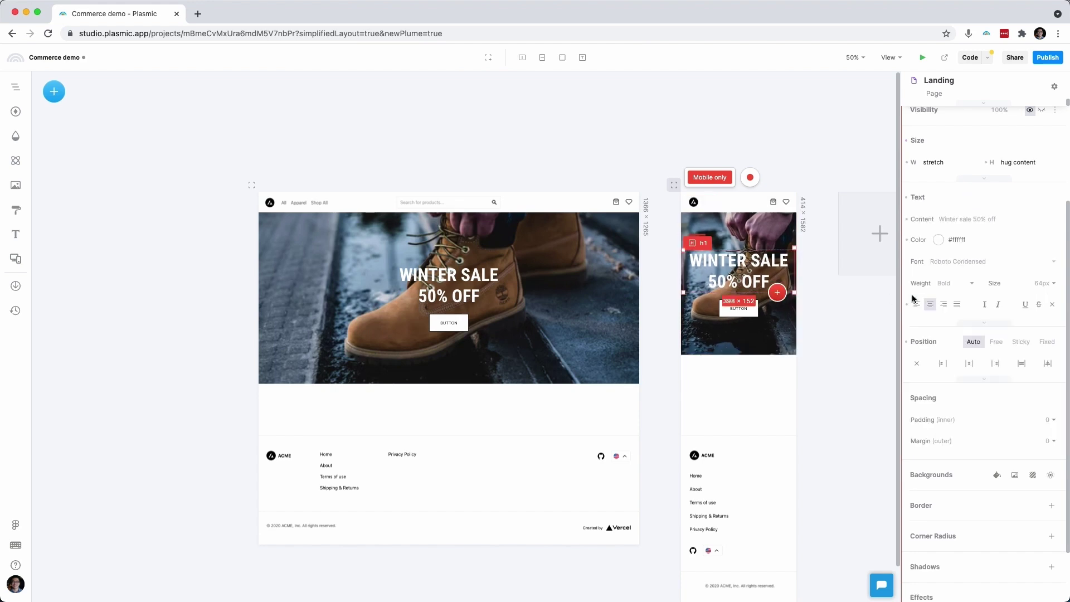
{"action": "left_click", "coordinate": [1037, 285]}
{"action": "type", "text": "48"}
{"action": "key", "text": "Return"}
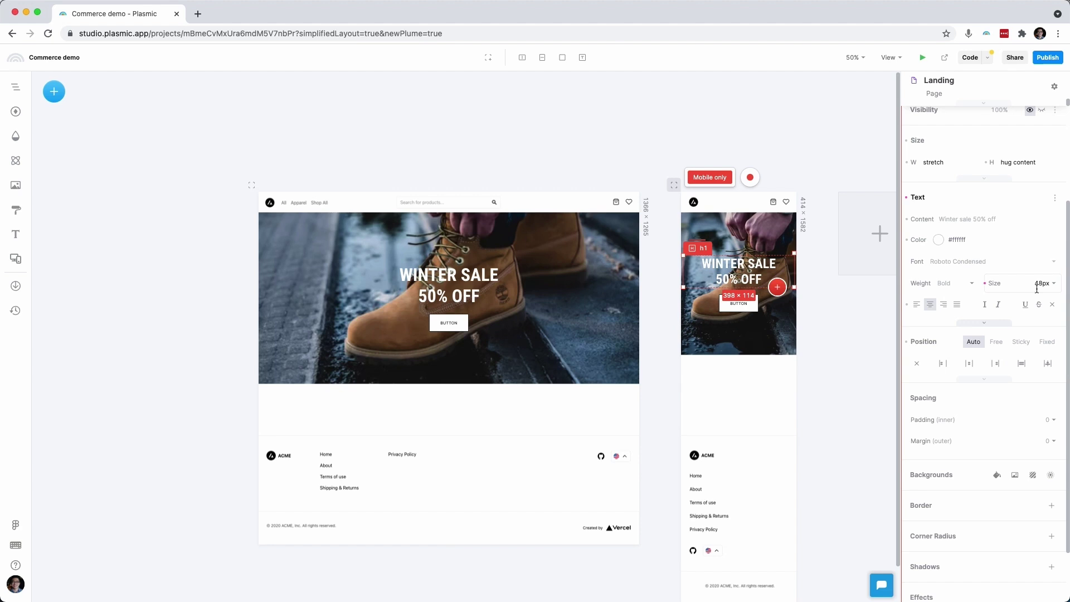
{"action": "key", "text": "v"}
Clear the new box's background and add a 20px warm-all-winter paragraph.
{"action": "left_click", "coordinate": [473, 404]}
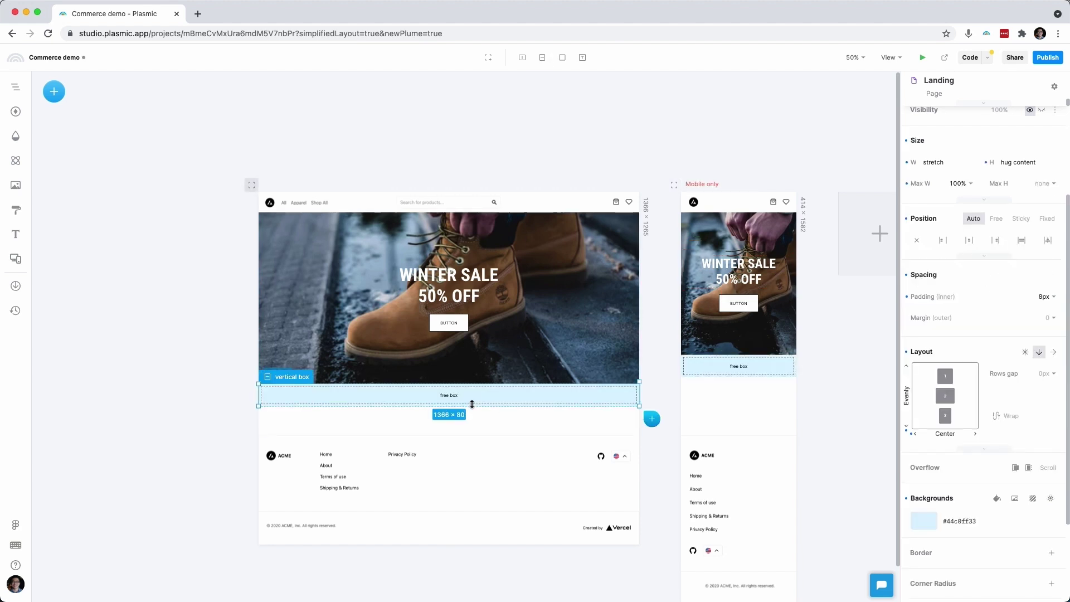
{"action": "left_click", "coordinate": [1050, 521]}
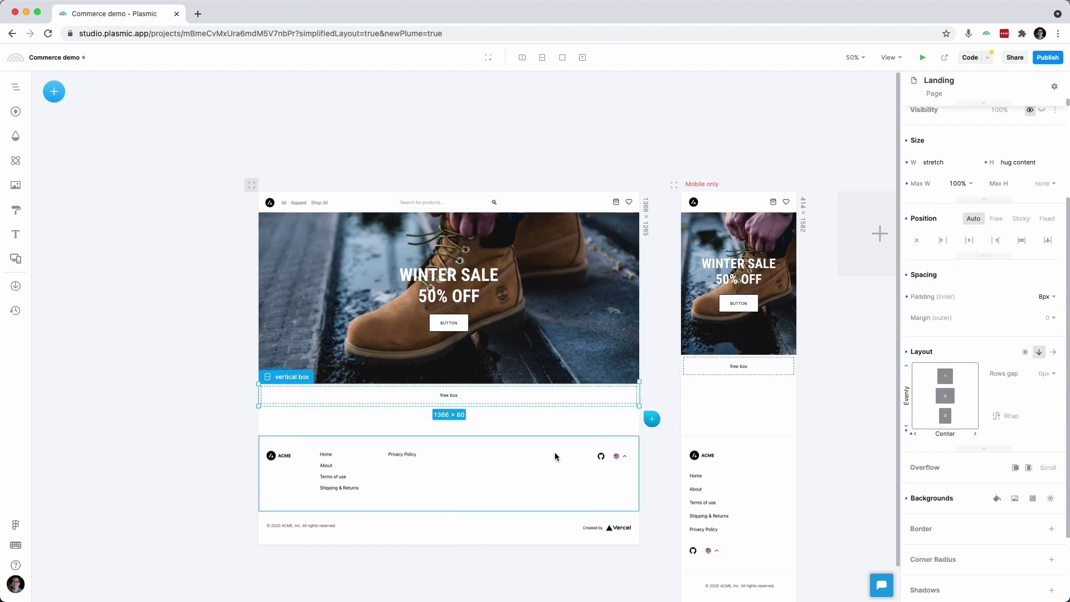
{"action": "key", "text": "shift+0"}
{"action": "key", "text": "t"}
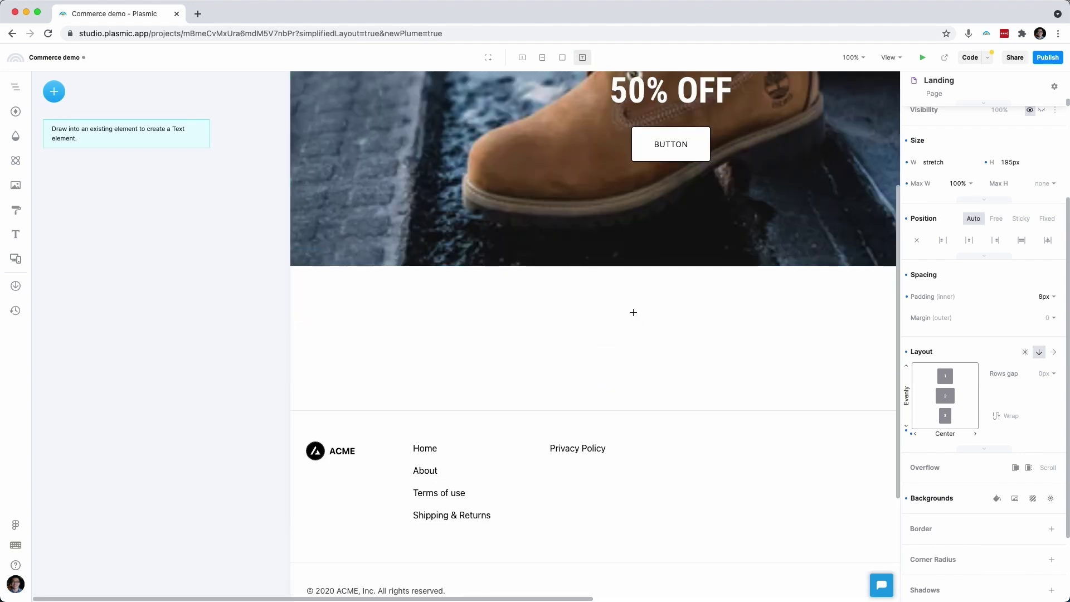
{"action": "left_click", "coordinate": [633, 312]}
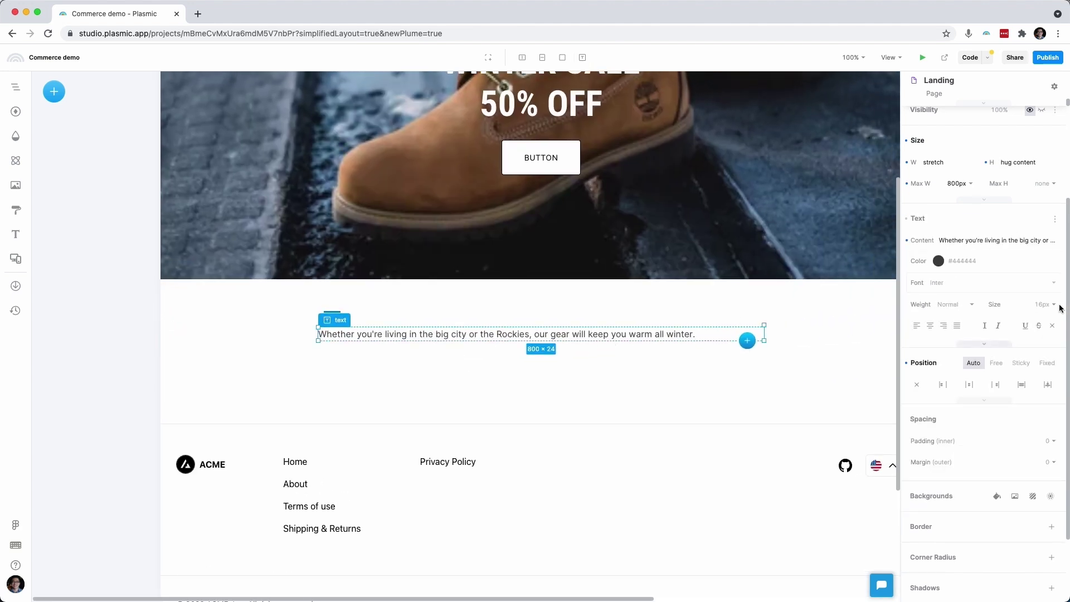
{"action": "left_click", "coordinate": [1045, 305]}
{"action": "type", "text": "20"}
{"action": "key", "text": "Return"}
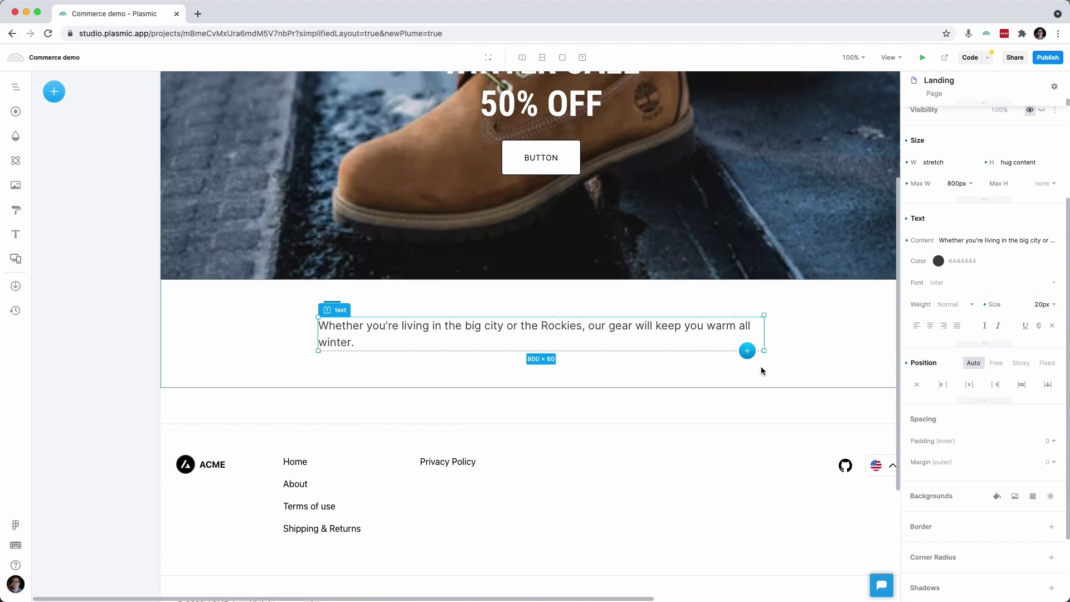
Insert responsive columns with a BOOTS AND STUFF heading and tagline in the left column.
{"action": "left_click", "coordinate": [803, 379]}
{"action": "scroll", "coordinate": [805, 379], "scroll_direction": "down", "scroll_amount": 3}
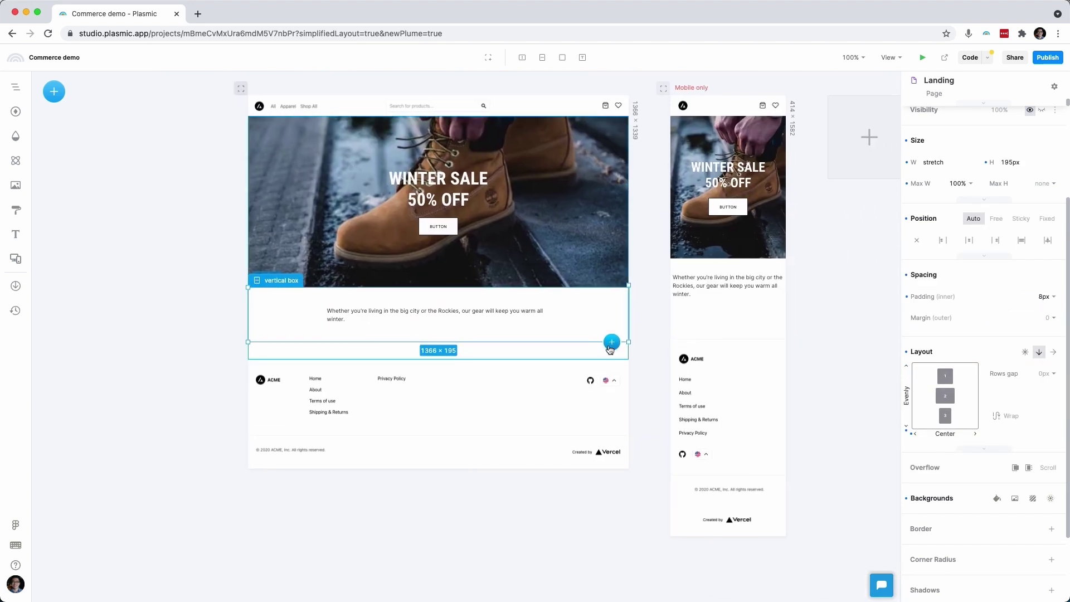
{"action": "key", "text": "r"}
{"action": "left_click", "coordinate": [589, 348]}
{"action": "type", "text": "q"}
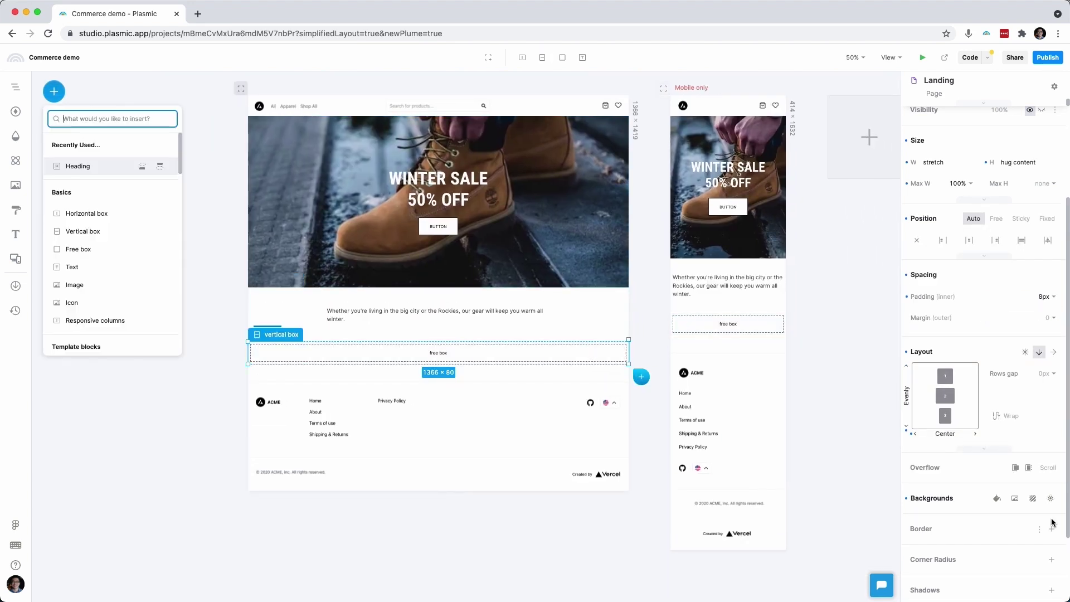
{"action": "type", "text": "columns"}
{"action": "key", "text": "Return"}
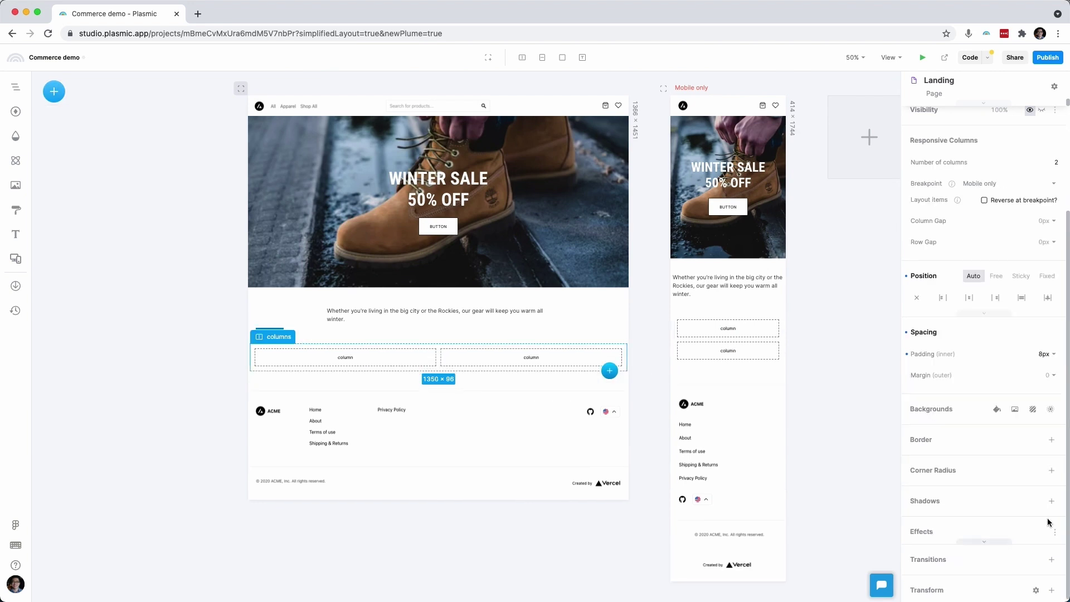
{"action": "key", "text": "Return"}
{"action": "key", "text": "shift+0"}
{"action": "type", "text": "qheadin"}
{"action": "key", "text": "Return"}
{"action": "key", "text": "Return"}
{"action": "type", "text": "B"}
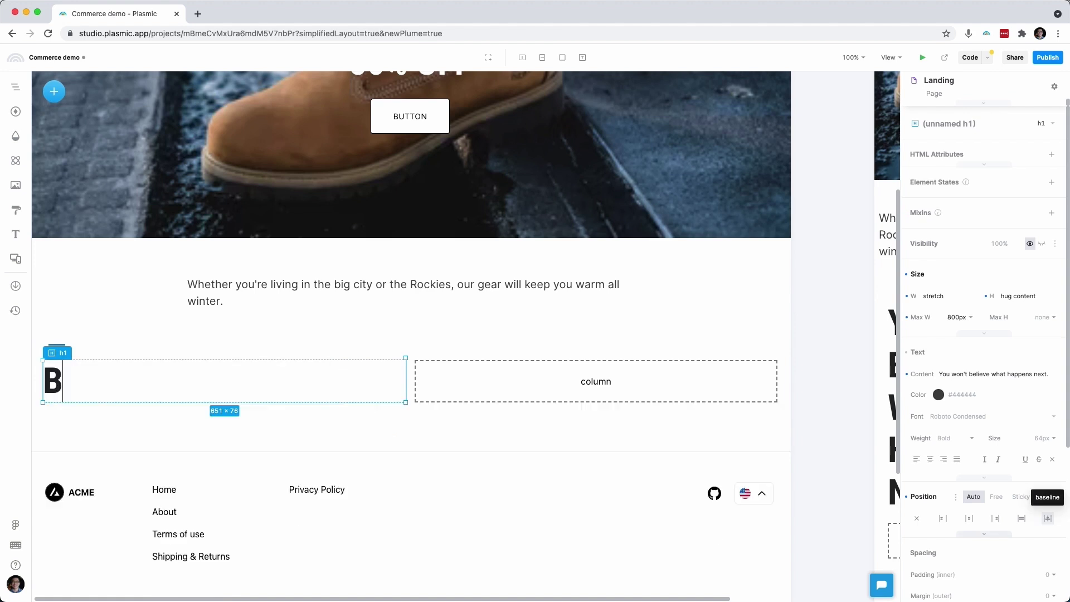
{"action": "type", "text": "OOTS AND STUFF"}
{"action": "left_click", "coordinate": [388, 399]}
{"action": "left_click", "coordinate": [435, 543]}
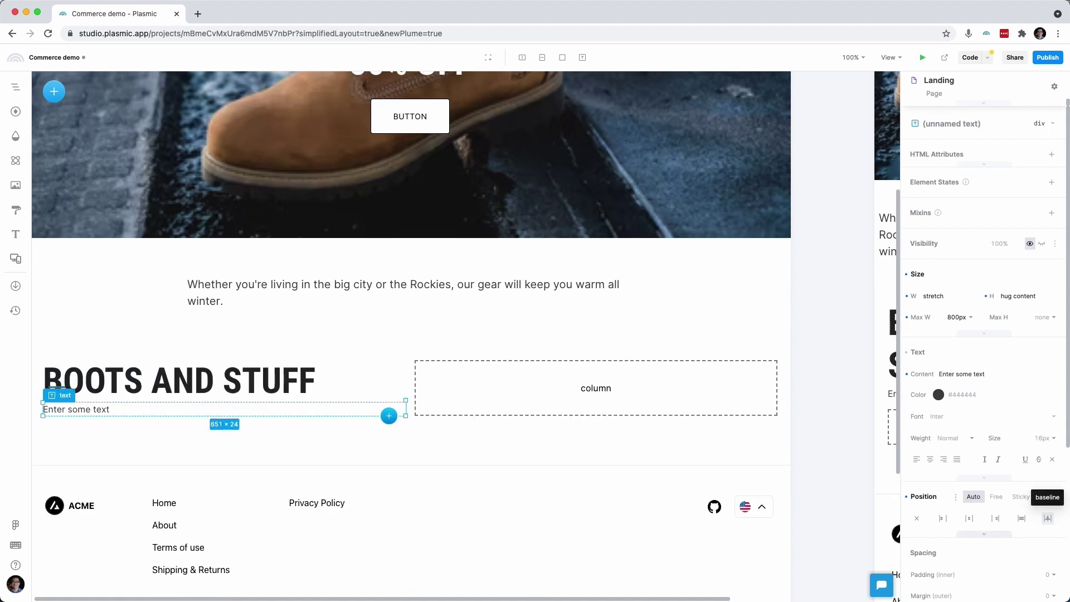
{"action": "type", "text": "These are the highest-quality boots you'll find anywhere in the world."}
{"action": "left_click", "coordinate": [636, 410]}
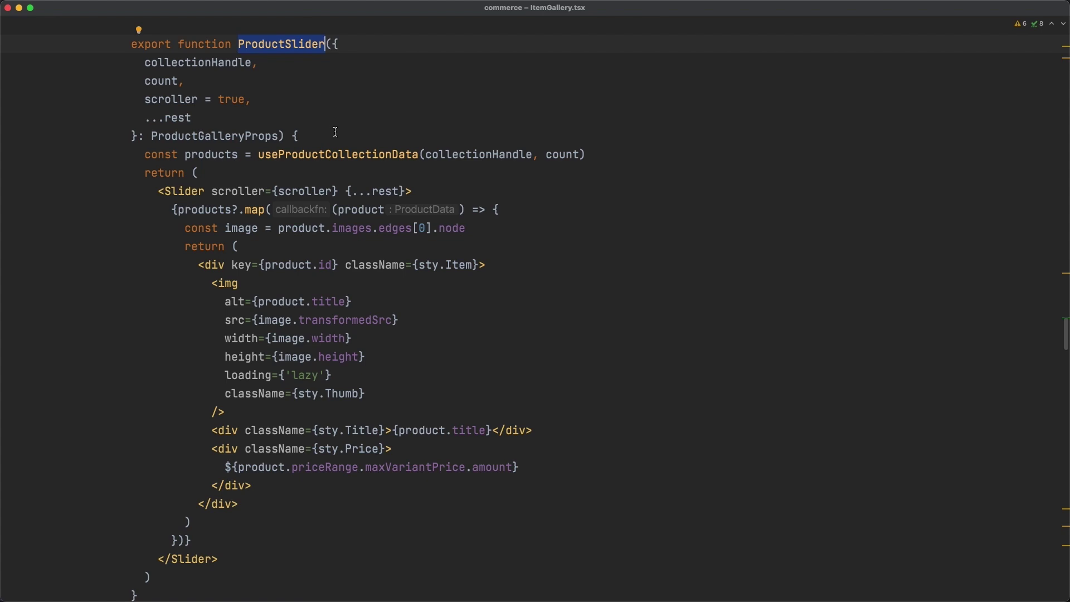
Review the product-fetching hook and ProductSlider's count, scroller and collectionHandle props.
{"action": "double_click", "coordinate": [337, 153]}
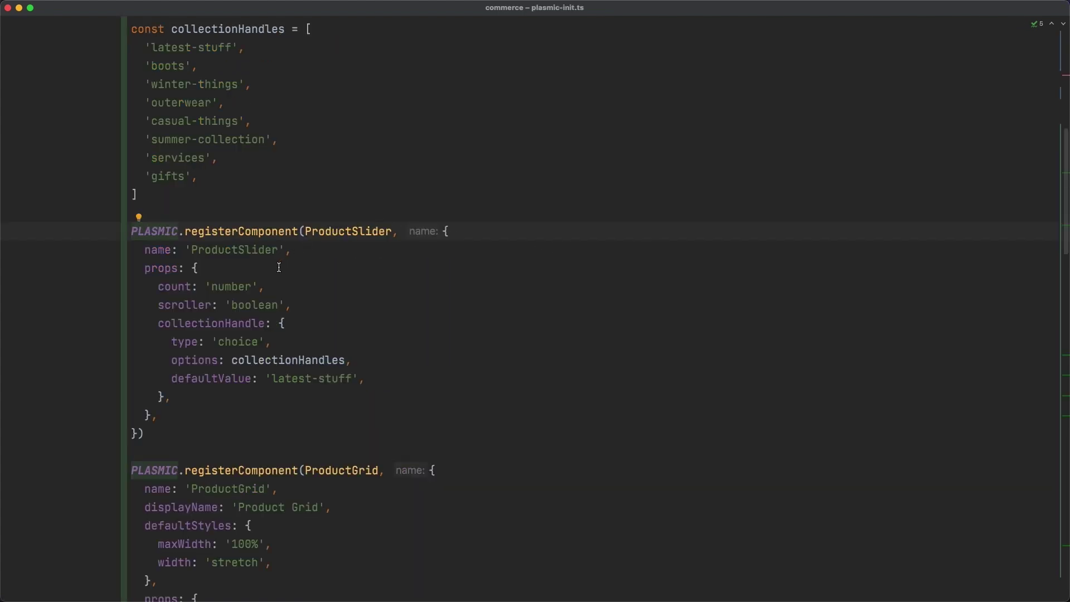
{"action": "left_click_drag", "start_coordinate": [281, 266], "coordinate": [340, 415]}
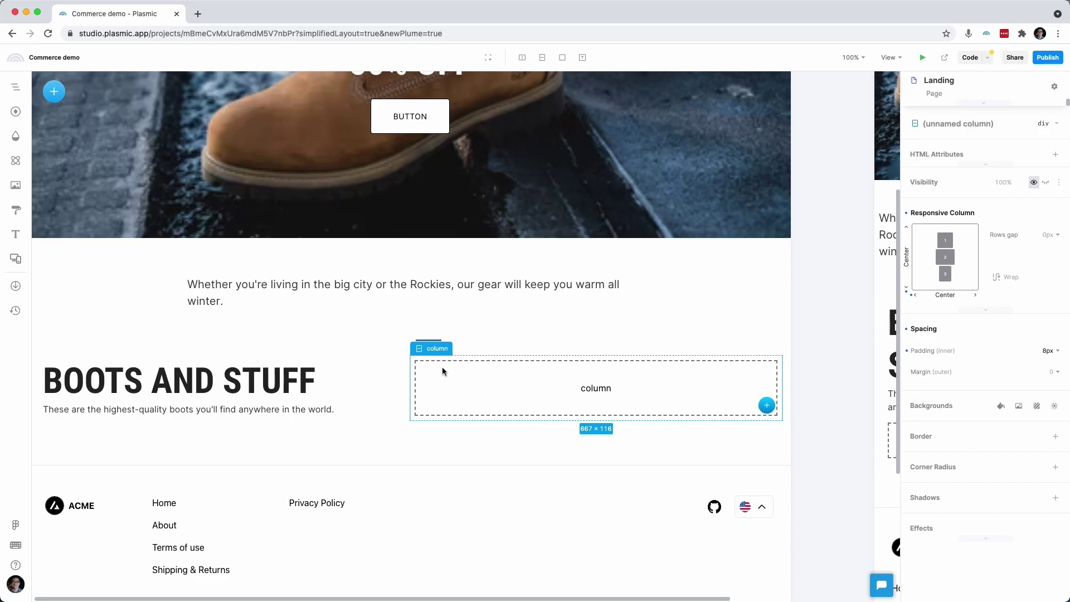
{"action": "type", "text": "q"}
{"action": "type", "text": "slid"}
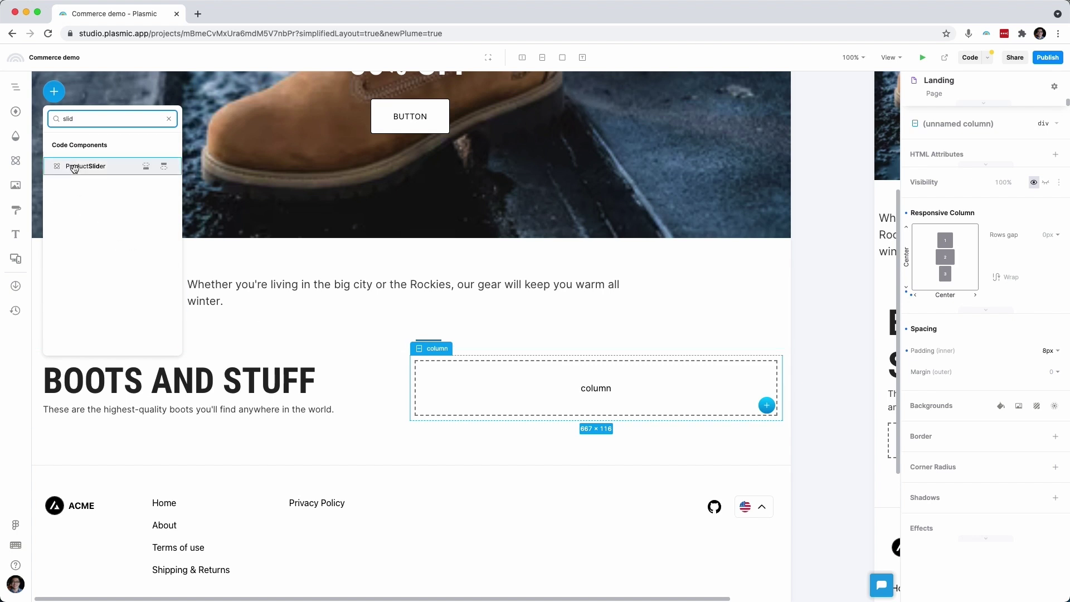
Place a boots ProductSlider in the right column, narrowed to one product and centred.
{"action": "left_click_drag", "start_coordinate": [80, 166], "coordinate": [469, 368]}
{"action": "scroll", "coordinate": [855, 436], "scroll_direction": "down", "scroll_amount": 2}
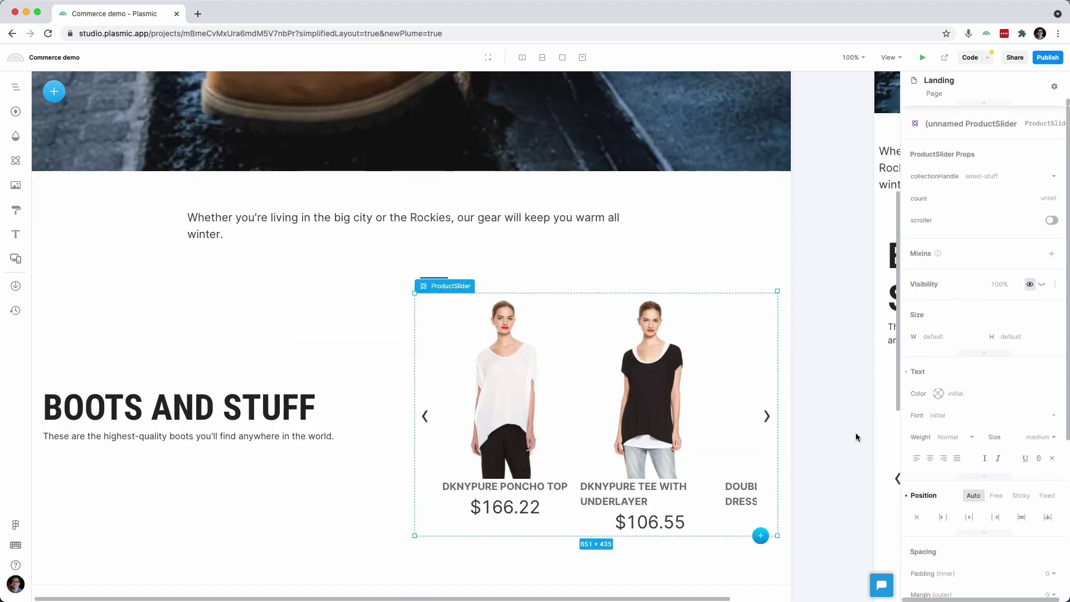
{"action": "left_click", "coordinate": [1023, 178]}
{"action": "left_click", "coordinate": [1017, 215]}
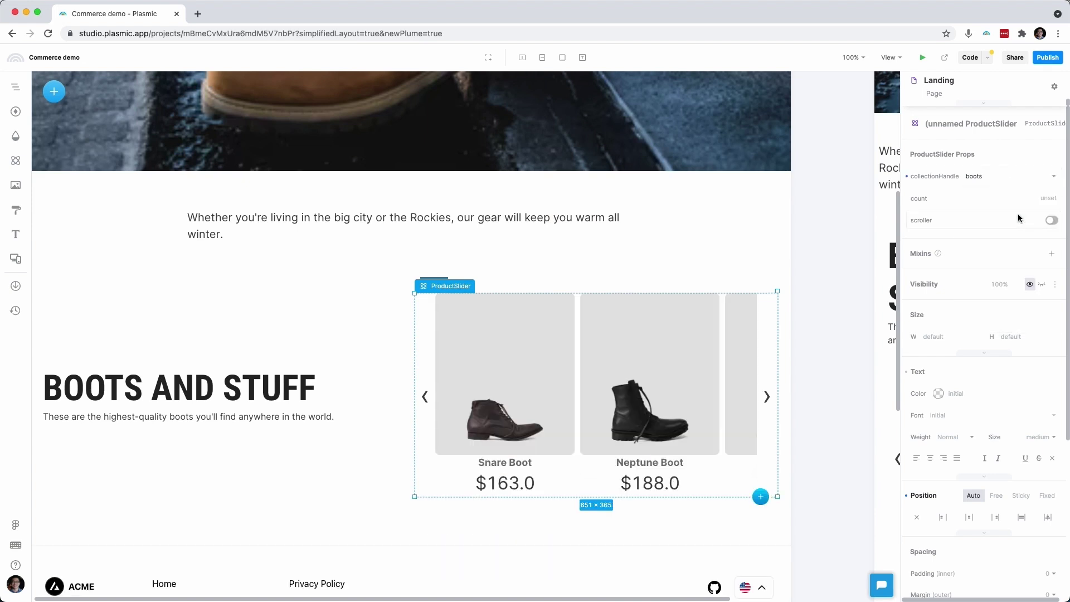
{"action": "left_click_drag", "start_coordinate": [779, 326], "coordinate": [602, 345]}
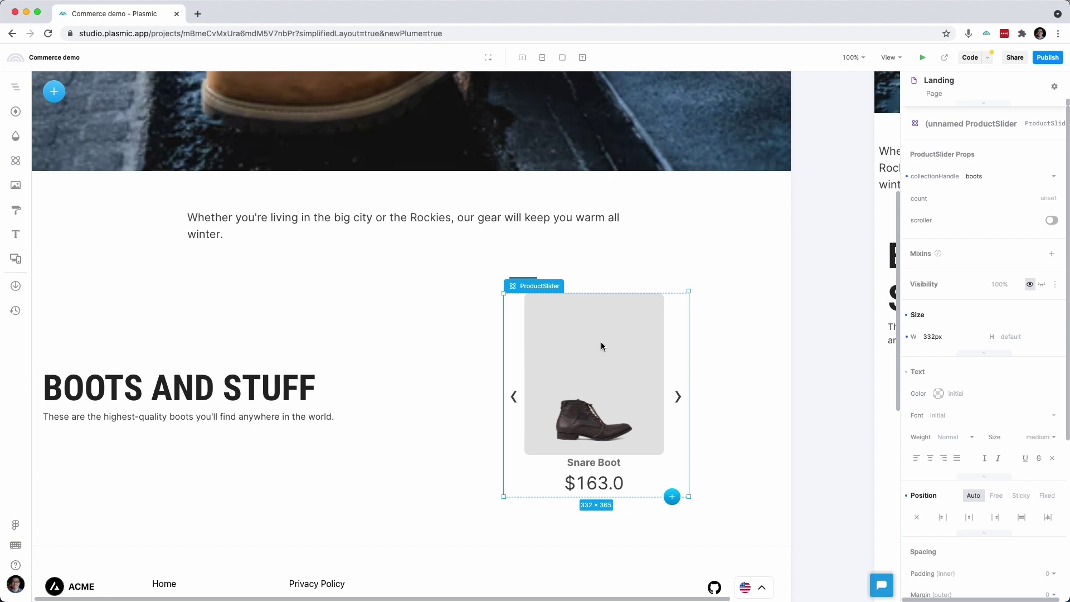
{"action": "left_click", "coordinate": [790, 354]}
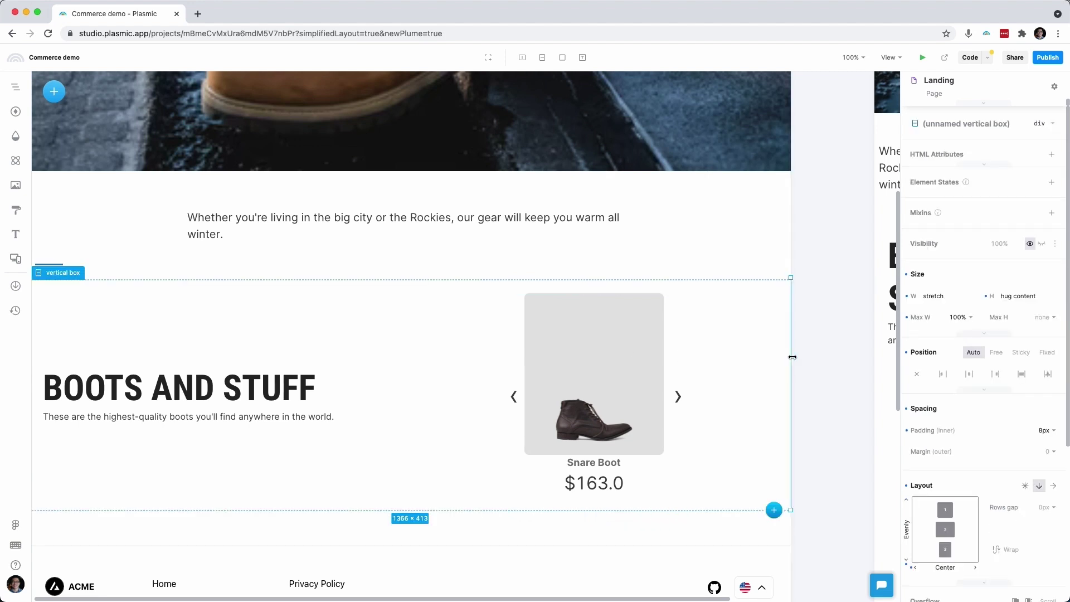
{"action": "left_click_drag", "start_coordinate": [792, 358], "coordinate": [717, 359]}
{"action": "key", "text": "shift+Return"}
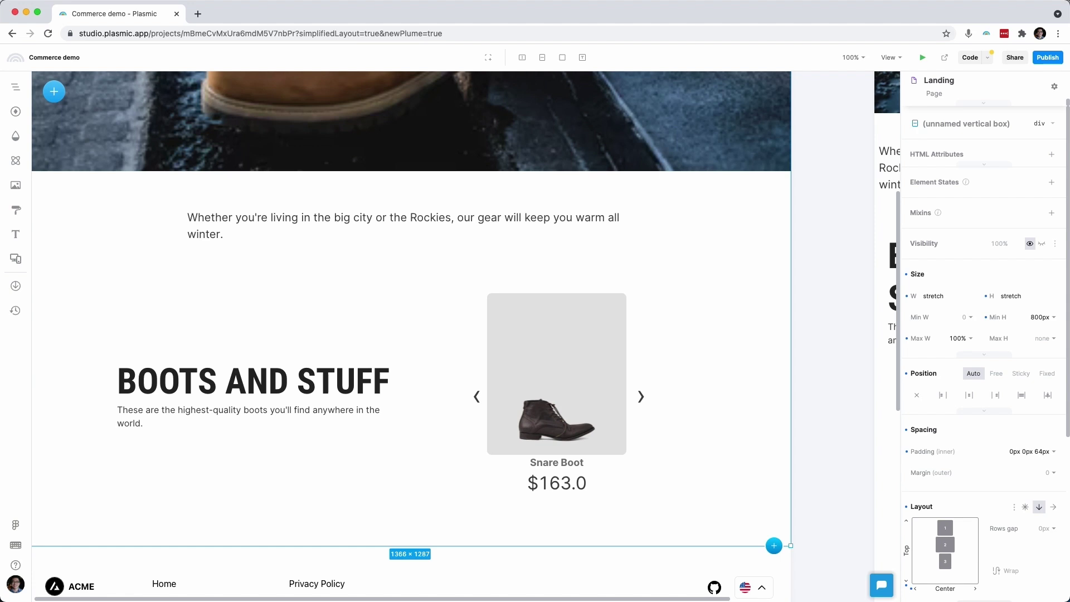
{"action": "scroll", "coordinate": [774, 458], "scroll_direction": "down", "scroll_amount": 2}
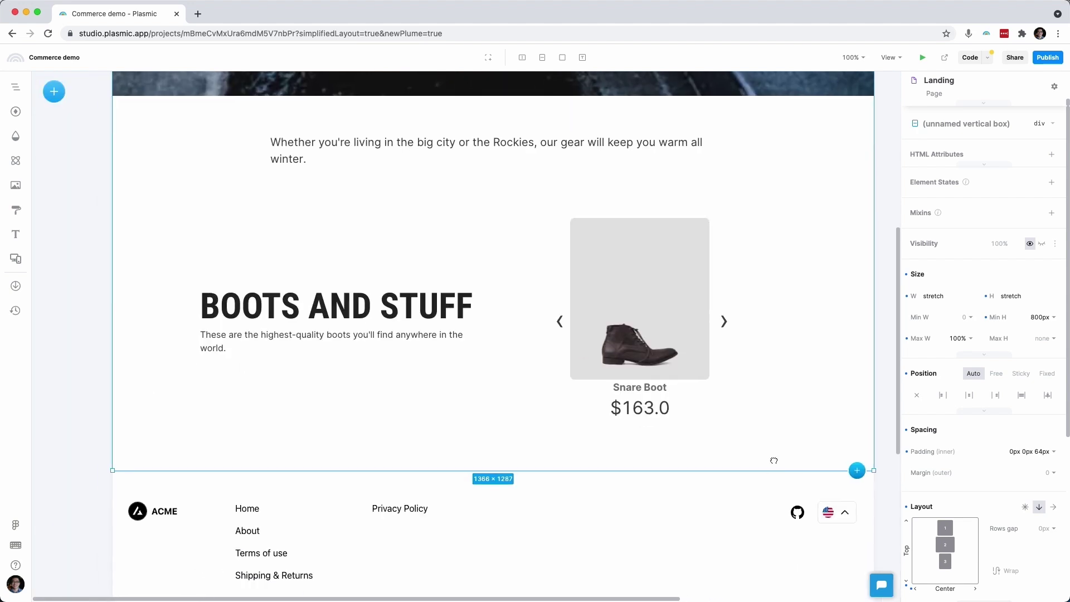
Add a vertical box with the pasted FAQ text, bolding the size and return policy questions.
{"action": "key", "text": "v"}
{"action": "left_click", "coordinate": [775, 457]}
{"action": "type", "text": "What is my size?  Sizing can be hard. Please see our handy dandy sizing chart.  What is the return policy?  You have 90 days to return, no questions asked.  How long will shipping take?  See our shipping and handling calculator to determine fees and estimated shipping time."}
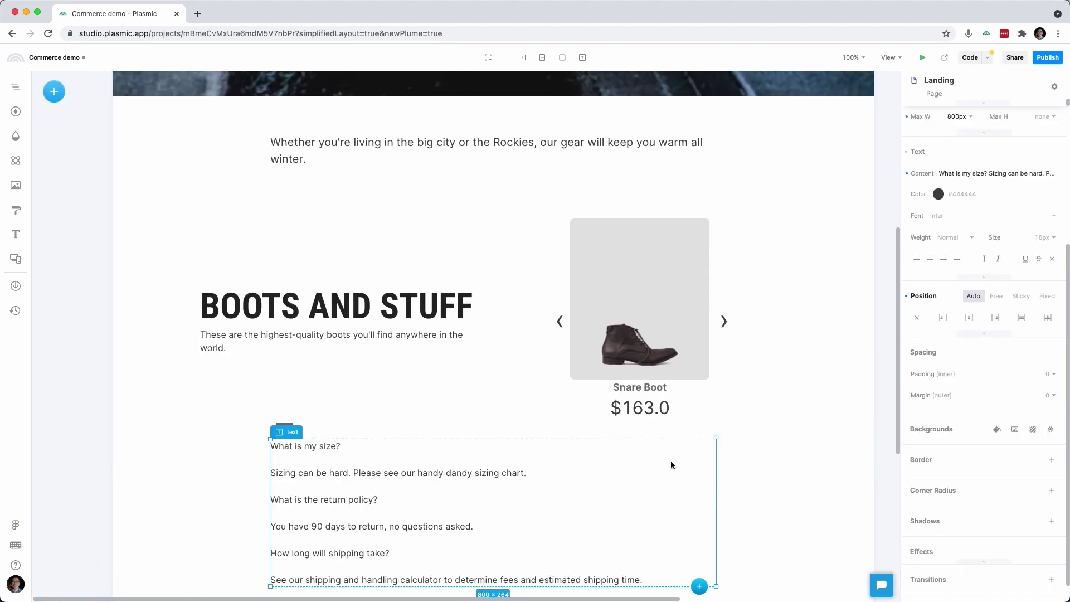
{"action": "double_click", "coordinate": [671, 465]}
{"action": "key", "text": "Home"}
{"action": "key", "text": "shift+End"}
{"action": "key", "text": "ctrl+c"}
{"action": "key", "text": "ctrl+b"}
{"action": "key", "text": "ctrl+b"}
Bold the shipping question, then review Expander.tsx's Collapse wrapper and header and children props.
{"action": "key", "text": "Down"}
{"action": "key", "text": "Down"}
{"action": "key", "text": "shift+End"}
{"action": "key", "text": "ctrl+b"}
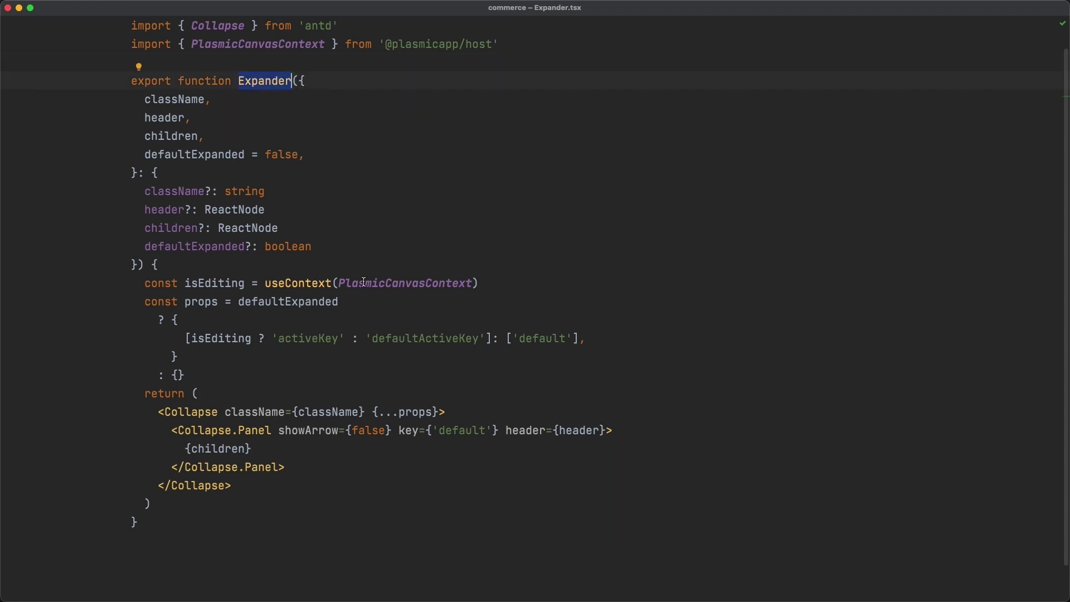
{"action": "left_click", "coordinate": [206, 411]}
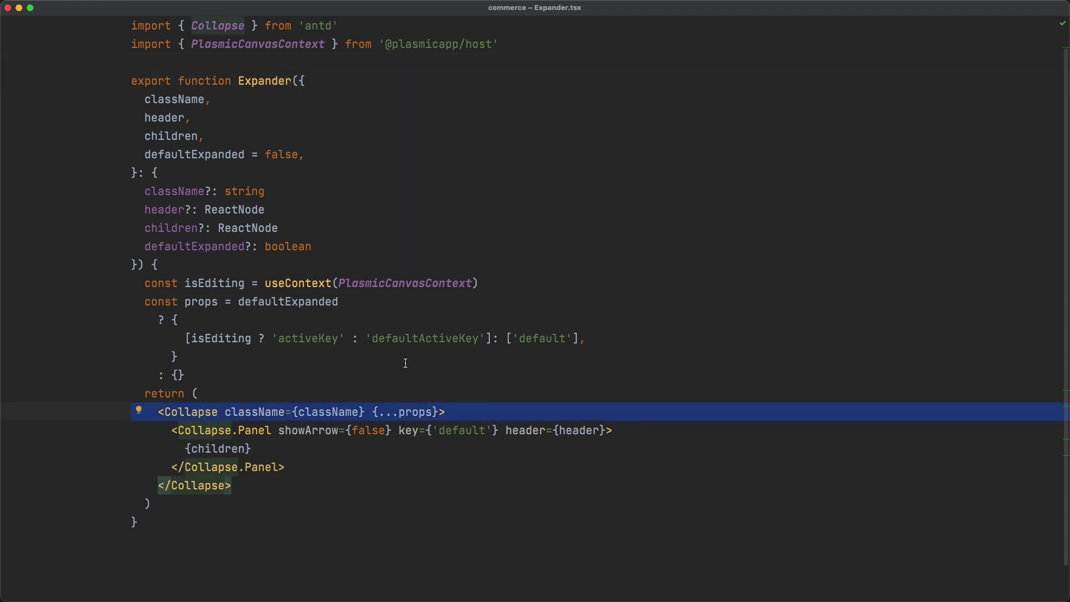
{"action": "left_click", "coordinate": [184, 209]}
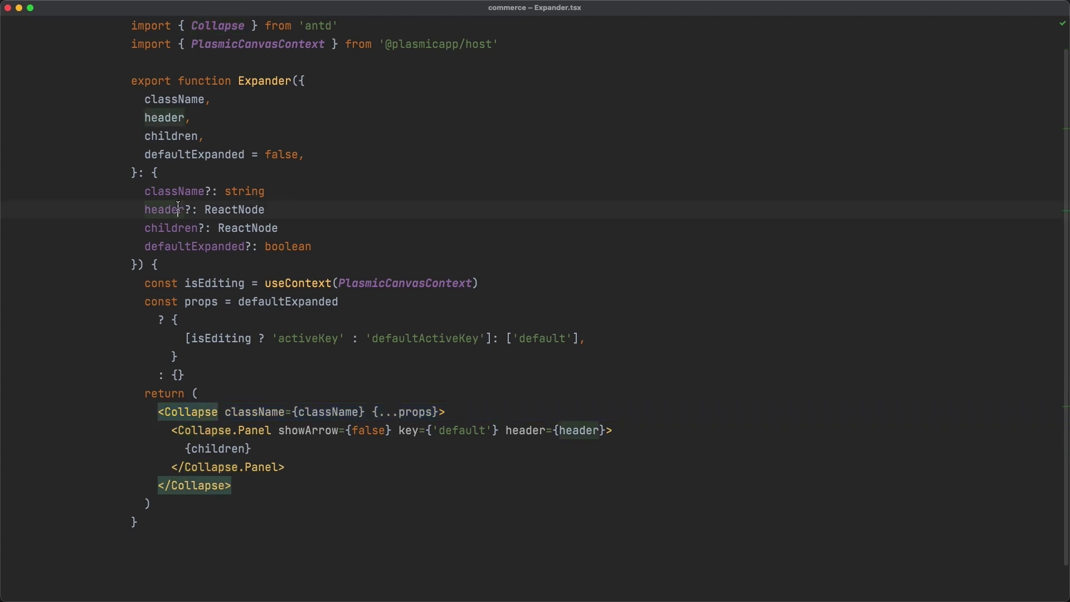
{"action": "left_click", "coordinate": [321, 229], "text": "shift"}
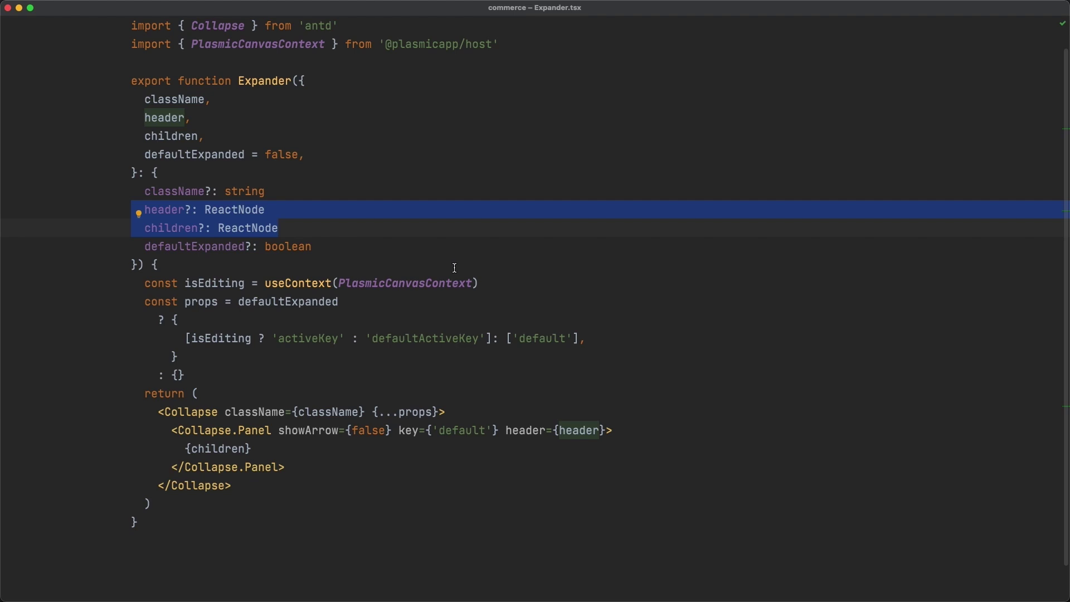
Review Expander's registerComponent block with its header and children slot props.
{"action": "left_click_drag", "start_coordinate": [136, 351], "coordinate": [186, 506]}
{"action": "left_click", "coordinate": [239, 514]}
{"action": "left_click_drag", "start_coordinate": [132, 408], "coordinate": [131, 443]}
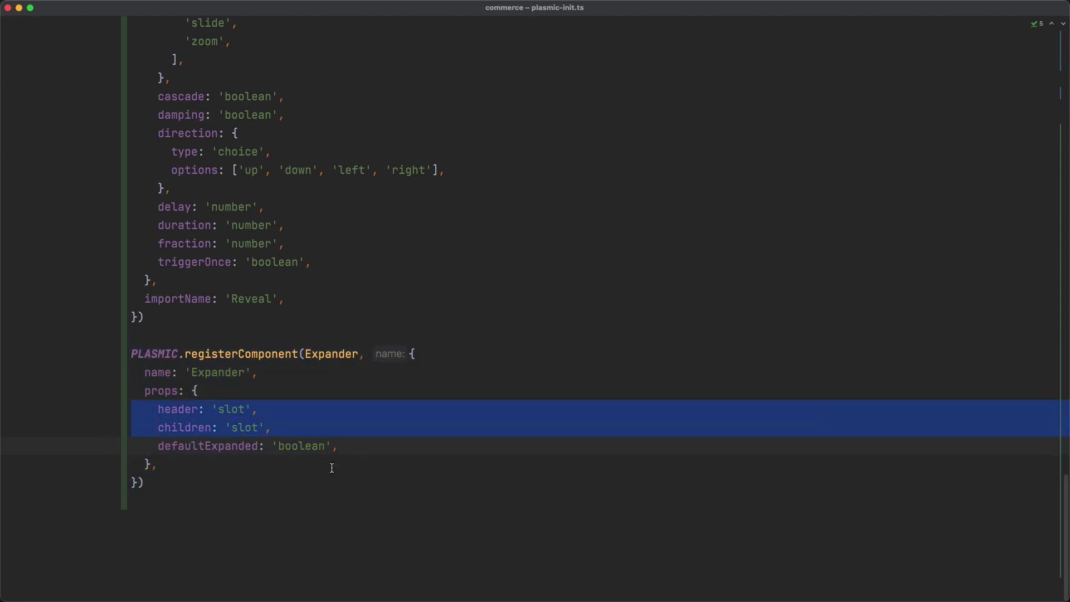
{"action": "scroll", "coordinate": [338, 438], "scroll_direction": "down", "scroll_amount": 3}
{"action": "type", "text": "qexpand"}
Insert an open-by-default Expander headed 'What is my size?' with the sizing-chart sentence.
{"action": "key", "text": "Return"}
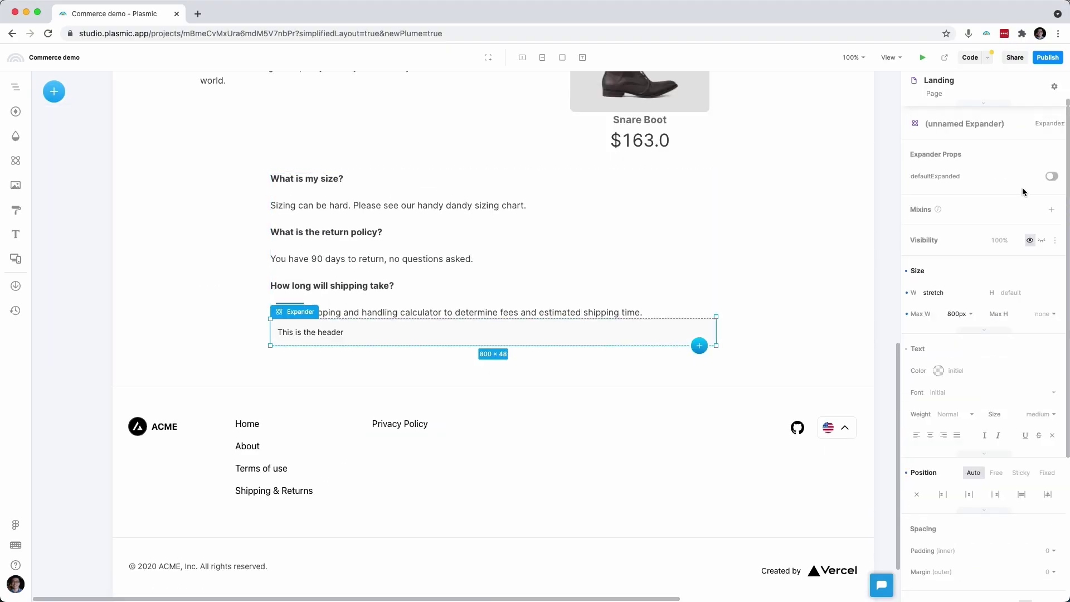
{"action": "left_click", "coordinate": [1049, 178]}
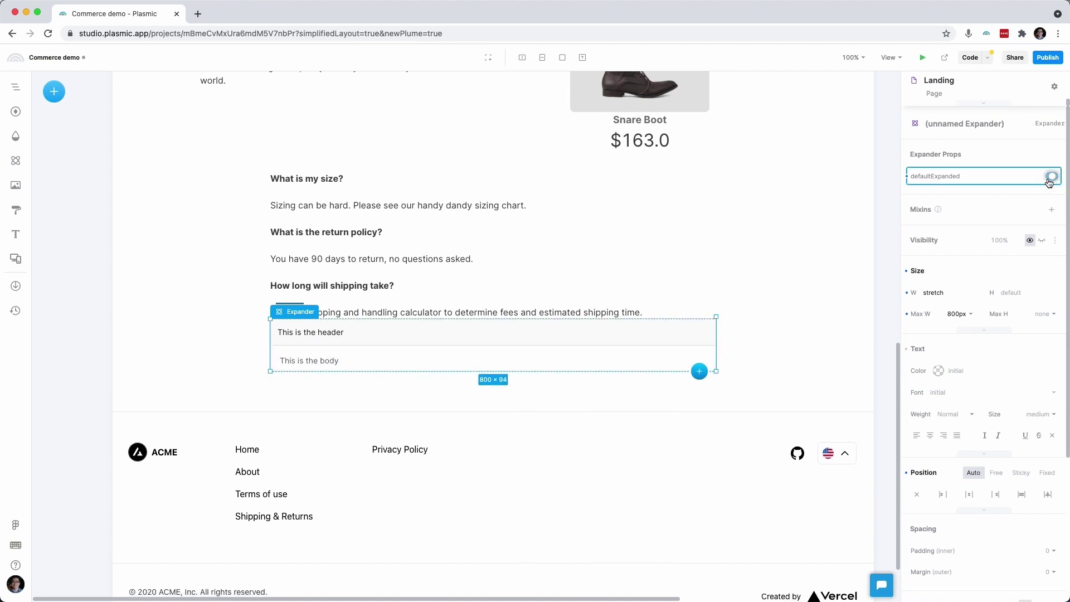
{"action": "left_click", "coordinate": [1049, 177]}
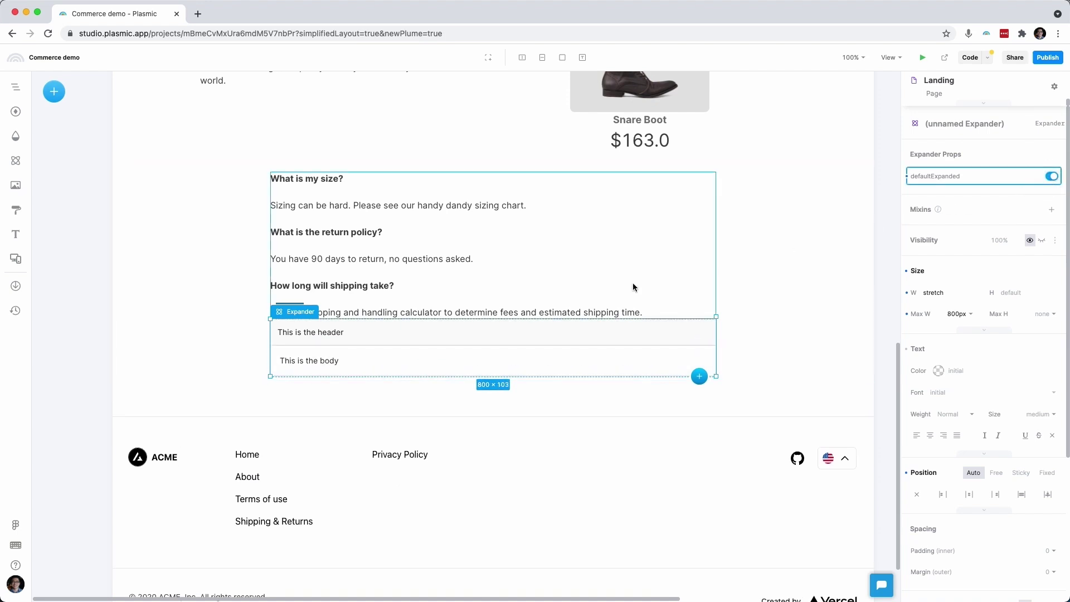
{"action": "left_click", "coordinate": [339, 334]}
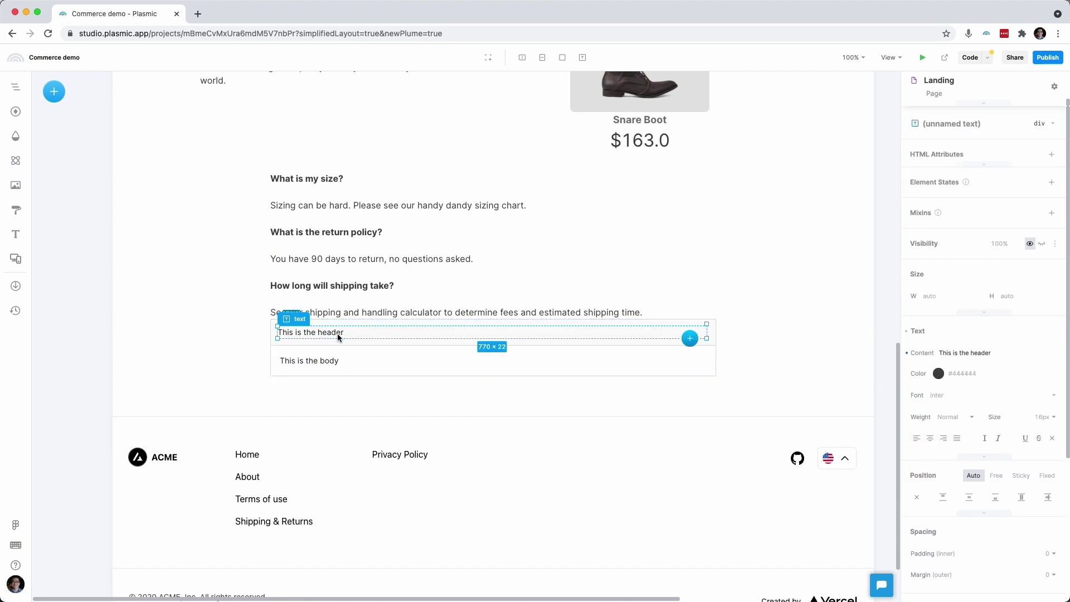
{"action": "key", "text": "ctrl+v"}
{"action": "left_click", "coordinate": [349, 360]}
{"action": "key", "text": "ctrl+v"}
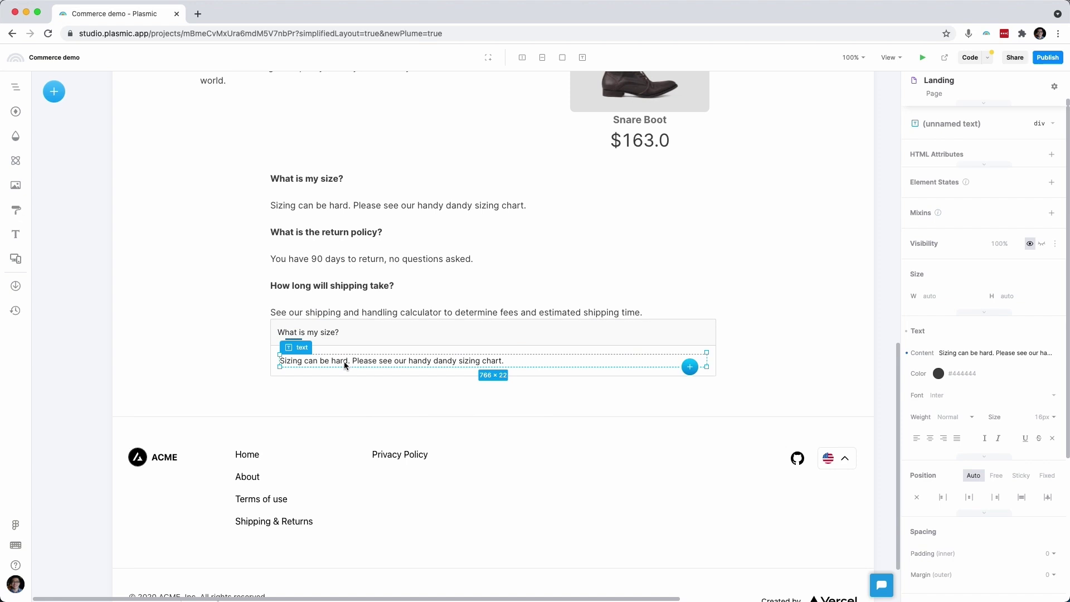
{"action": "type", "text": "qimage"}
Insert the 'chart 2' footprint image under the sizing sentence.
{"action": "key", "text": "Return"}
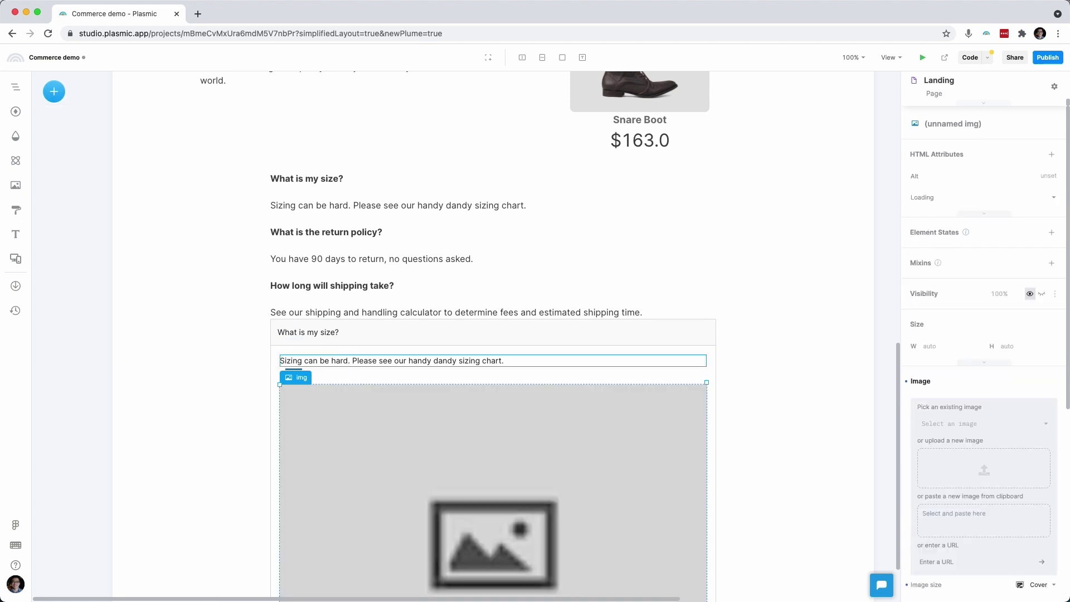
{"action": "key", "text": "ctrl+minus"}
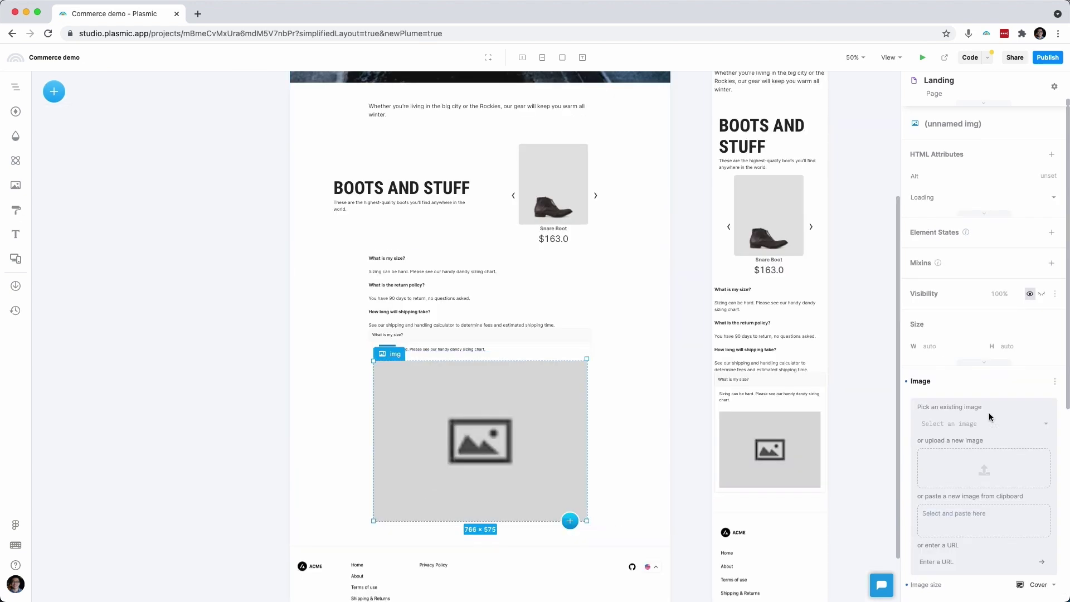
{"action": "left_click", "coordinate": [991, 421]}
{"action": "scroll", "coordinate": [991, 502], "scroll_direction": "down", "scroll_amount": 3}
{"action": "left_click", "coordinate": [988, 521]}
{"action": "scroll", "coordinate": [872, 531], "scroll_direction": "down", "scroll_amount": 3}
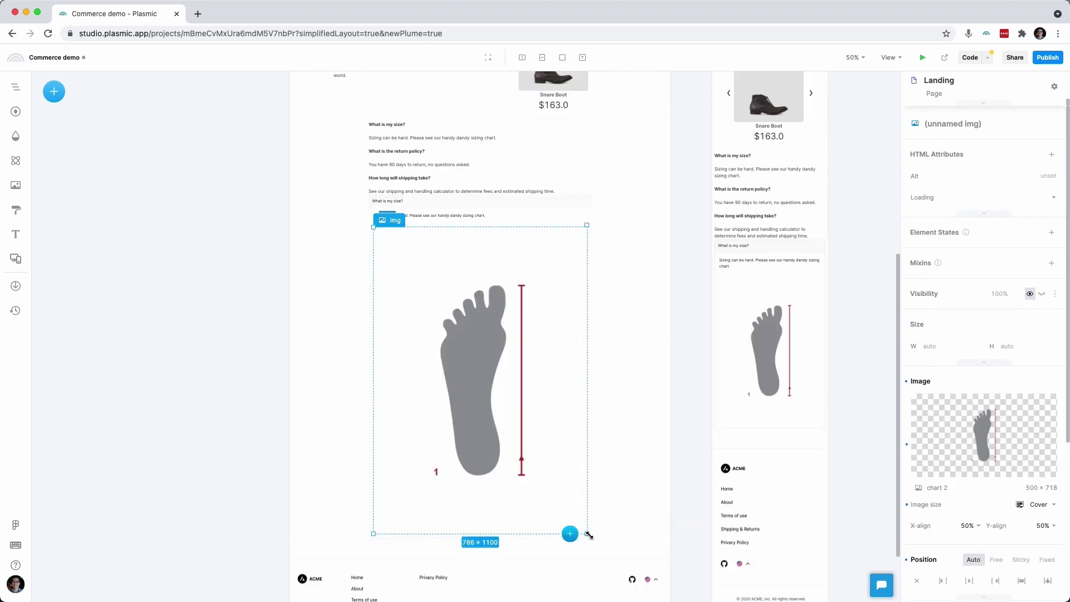
{"action": "mouse_move", "coordinate": [585, 530]}
{"action": "left_mouse_down"}
{"action": "mouse_move", "coordinate": [449, 372]}
{"action": "mouse_move", "coordinate": [426, 310]}
{"action": "left_mouse_up"}
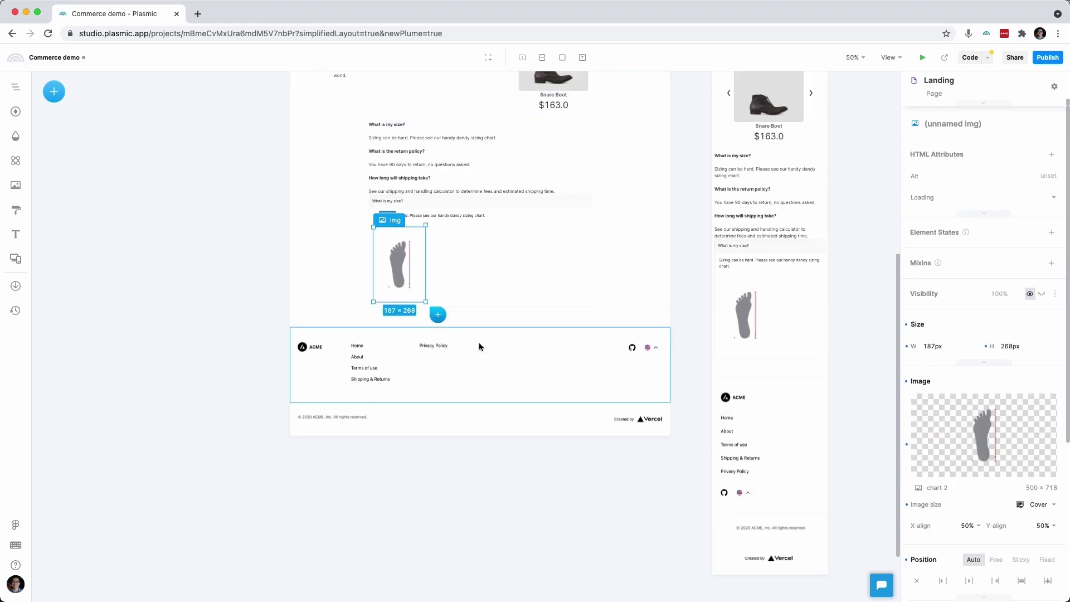
{"action": "key", "text": "ctrl+equal"}
Try a two-column layout with text beside the image, then undo back to text above image.
{"action": "left_click", "coordinate": [587, 409]}
{"action": "type", "text": "qcolum"}
{"action": "key", "text": "Return"}
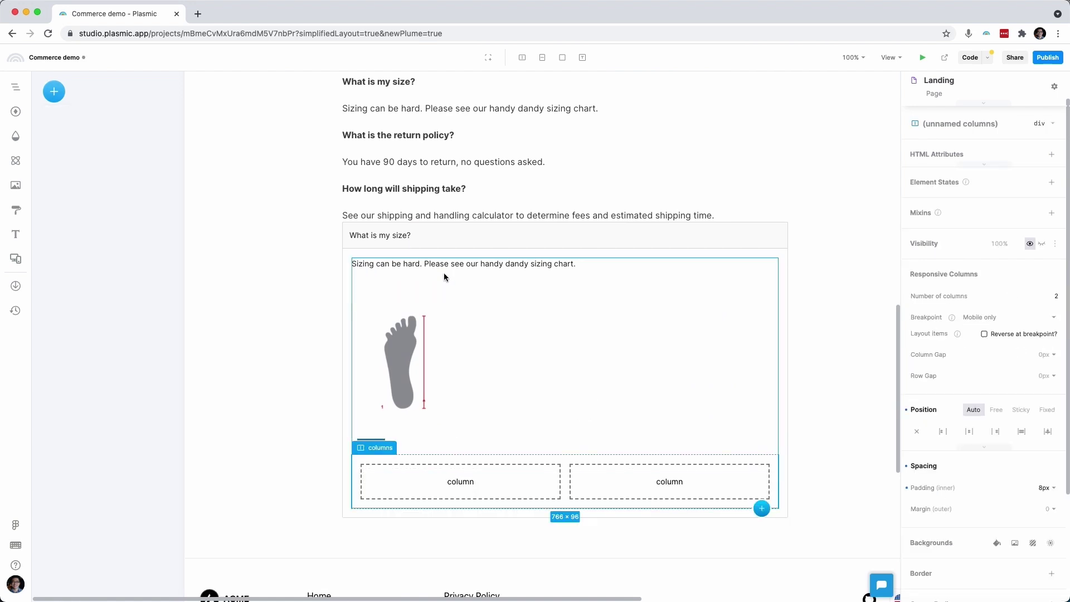
{"action": "left_click_drag", "start_coordinate": [443, 272], "coordinate": [449, 346]}
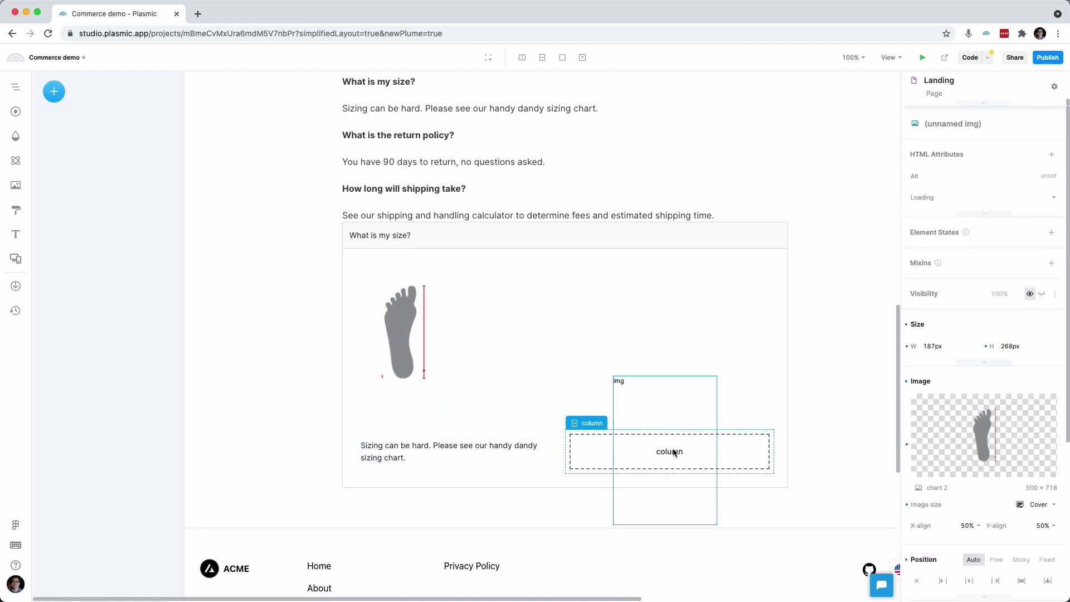
{"action": "left_click_drag", "start_coordinate": [673, 453], "coordinate": [674, 453]}
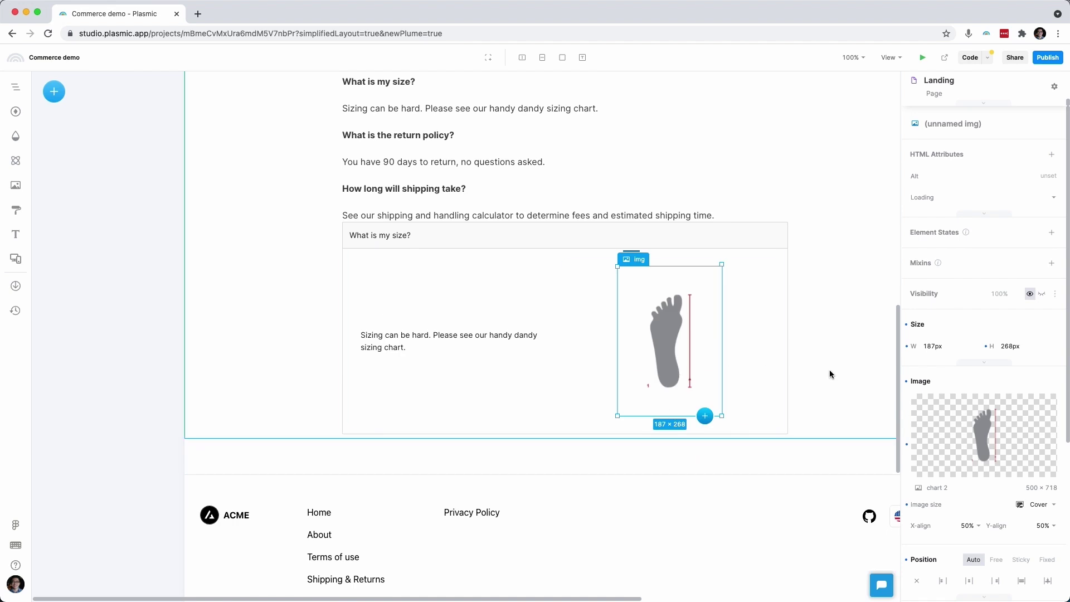
{"action": "key", "text": "ctrl+z"}
{"action": "key", "text": "ctrl+z"}
{"action": "key", "text": "ctrl+z"}
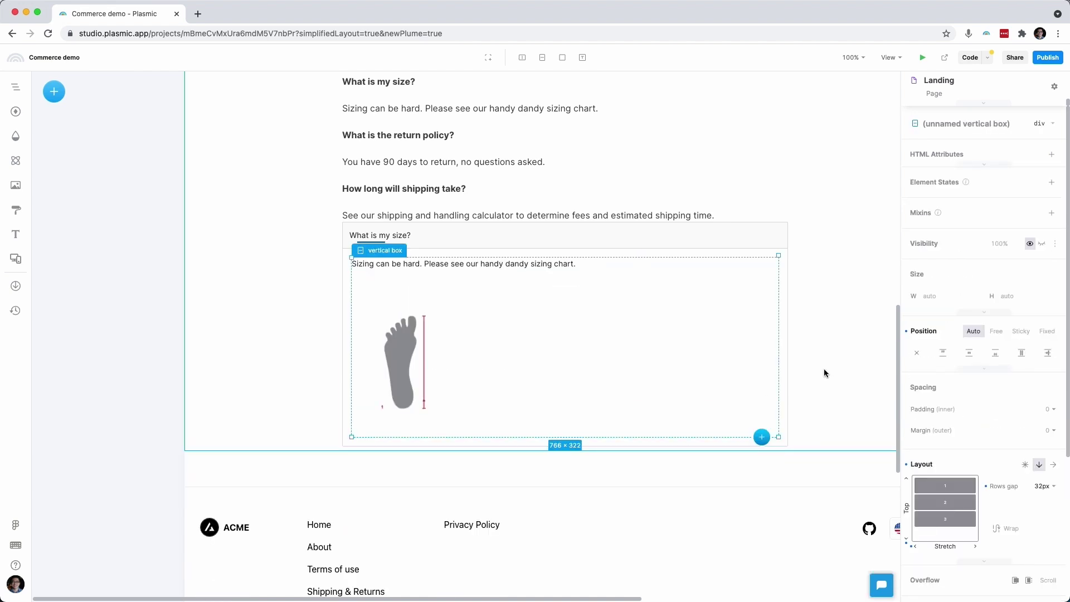
{"action": "key", "text": "ctrl+z"}
{"action": "key", "text": "ctrl+z"}
Make the second expander the return policy question with its answer and no image.
{"action": "left_click", "coordinate": [422, 160]}
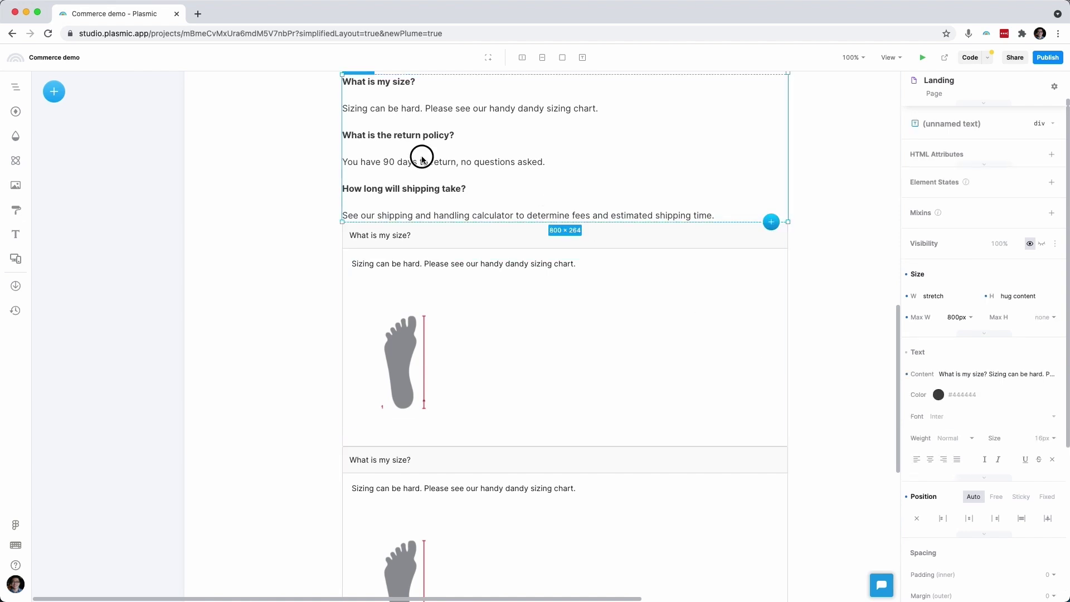
{"action": "double_click", "coordinate": [422, 160]}
{"action": "key", "text": "ctrl+c"}
{"action": "left_click", "coordinate": [427, 510]}
{"action": "key", "text": "Delete"}
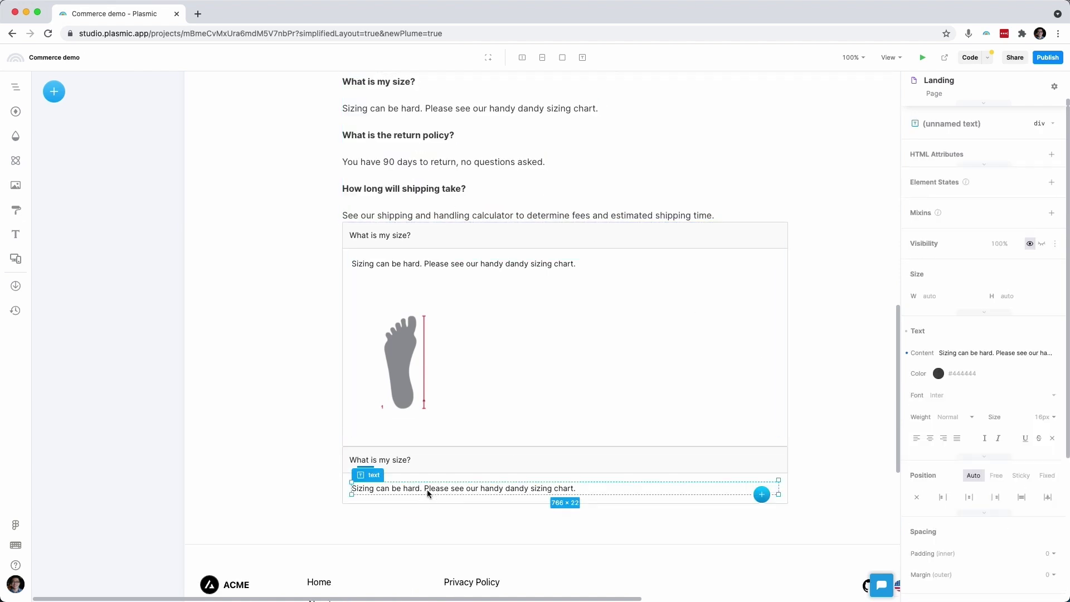
{"action": "double_click", "coordinate": [427, 489]}
{"action": "key", "text": "ctrl+v"}
{"action": "key", "text": "Escape"}
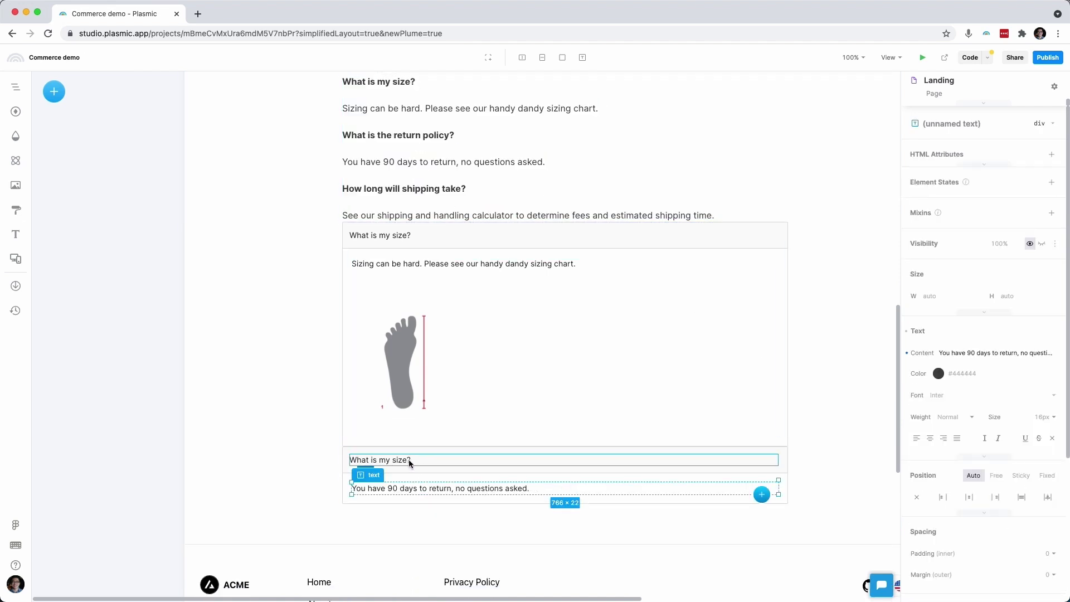
{"action": "double_click", "coordinate": [408, 461]}
{"action": "type", "text": "What is the return policy?"}
{"action": "key", "text": "Escape"}
Duplicate it into a third expander with the shipping question and copied shipping answer.
{"action": "key", "text": "shift+Return"}
{"action": "key", "text": "ctrl+d"}
{"action": "double_click", "coordinate": [402, 516]}
{"action": "type", "text": "How long will shipping take?"}
{"action": "left_click", "coordinate": [458, 214]}
{"action": "double_click", "coordinate": [458, 215]}
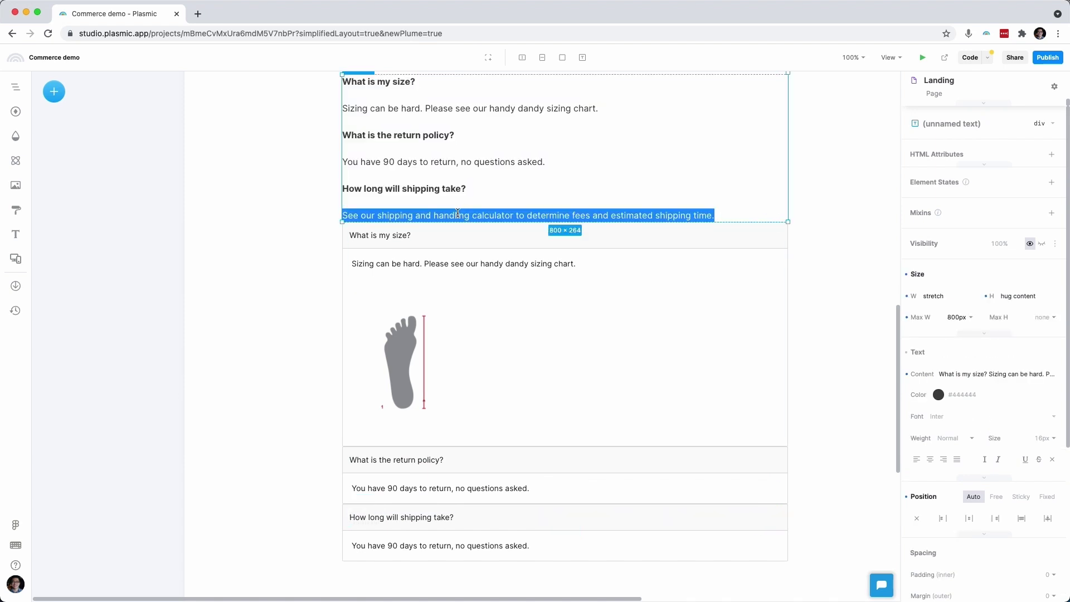
{"action": "key", "text": "ctrl+c"}
{"action": "double_click", "coordinate": [448, 544]}
{"action": "key", "text": "ctrl+v"}
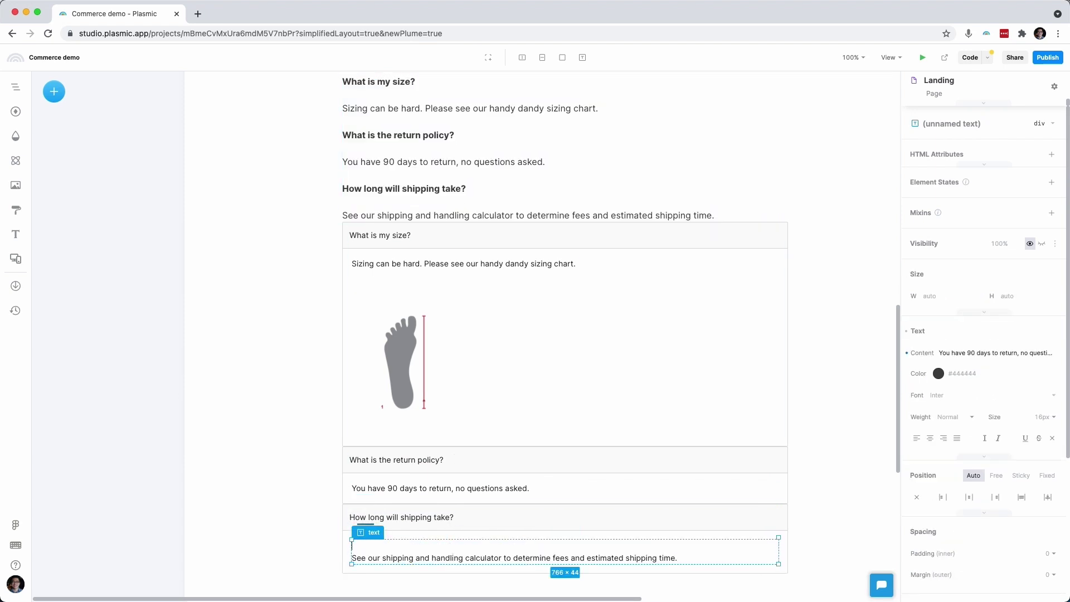
{"action": "type", "text": "qbutton"}
Add a 'See shipping calculator' button below the shipping answer.
{"action": "key", "text": "Return"}
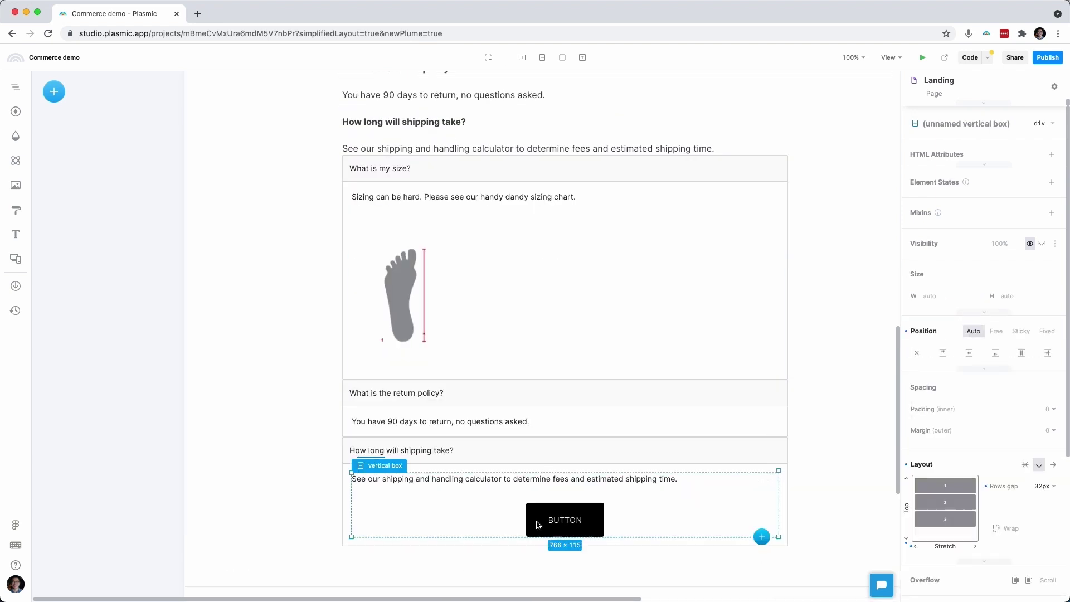
{"action": "double_click", "coordinate": [537, 524]}
{"action": "type", "text": "See shipping calculator"}
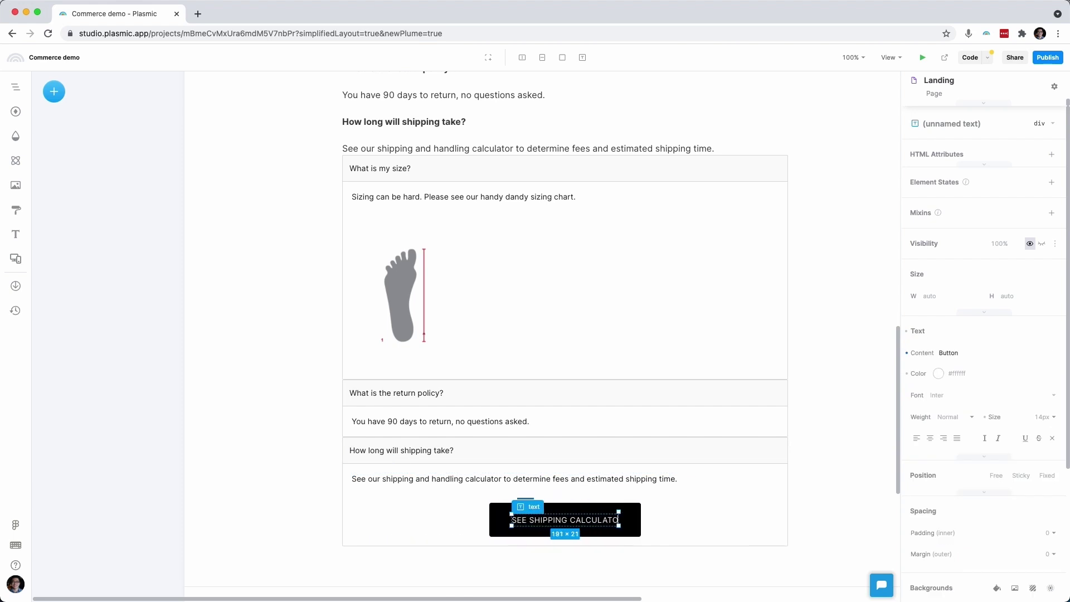
{"action": "left_click", "coordinate": [749, 368]}
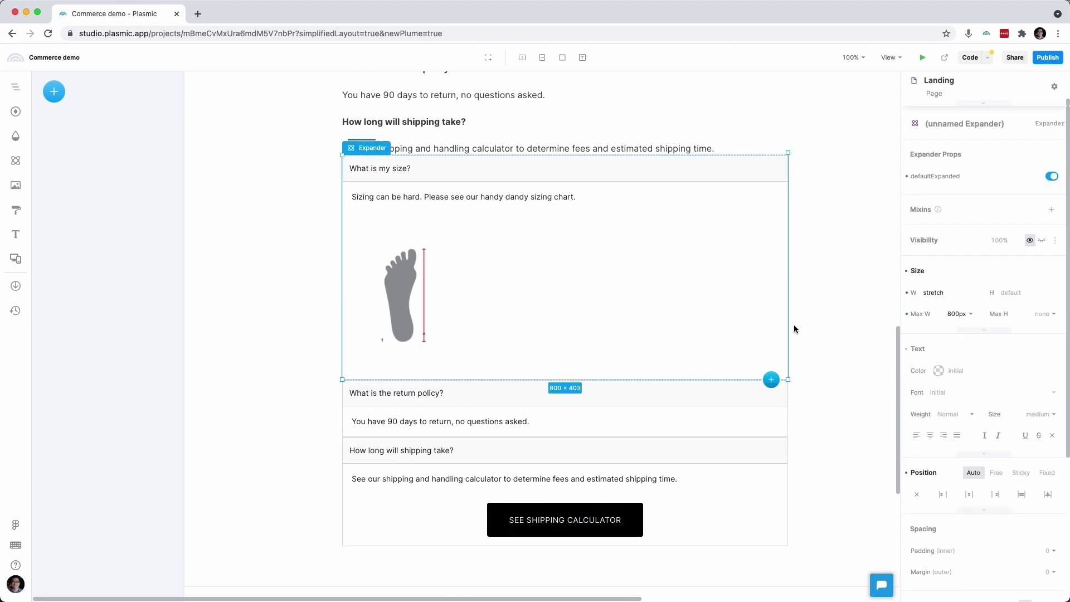
Turn defaultExpanded off on the size, return policy and shipping expanders.
{"action": "left_click", "coordinate": [1051, 175]}
{"action": "left_click", "coordinate": [755, 215]}
{"action": "left_click", "coordinate": [1052, 175]}
{"action": "left_click", "coordinate": [778, 238]}
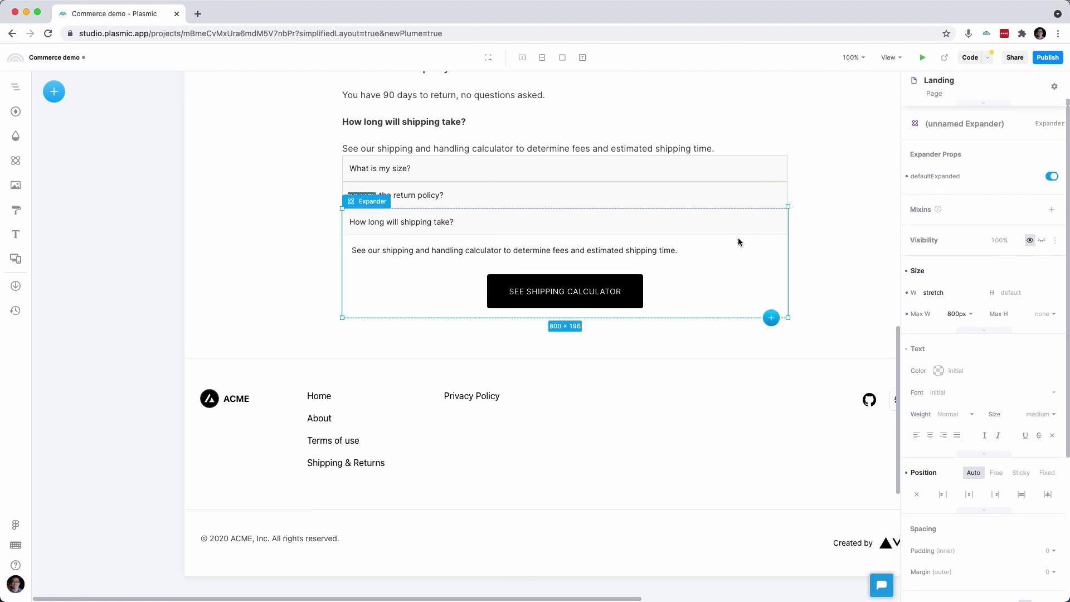
{"action": "left_click", "coordinate": [1051, 176]}
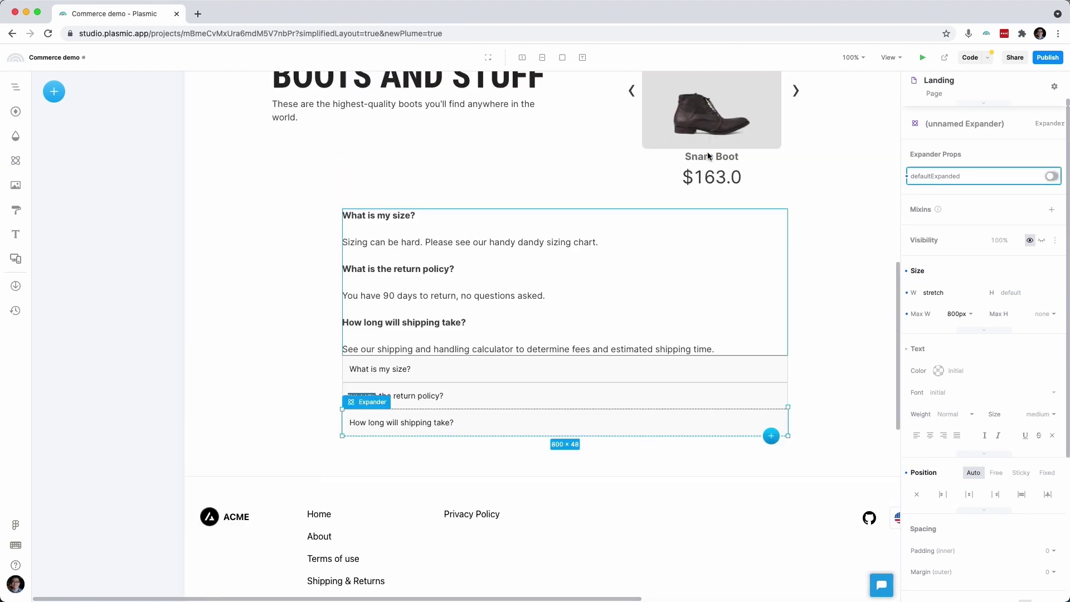
{"action": "left_click", "coordinate": [817, 262]}
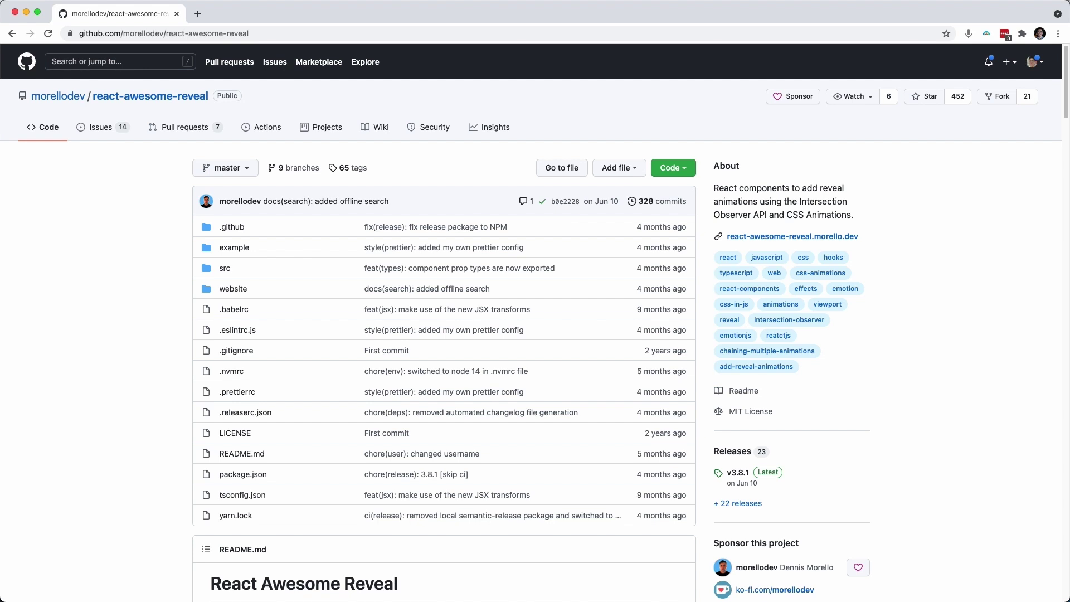
Wrap the BOOTS AND STUFF heading and tagline in a Reveal with direction up and cascade on.
{"action": "left_click", "coordinate": [550, 314]}
{"action": "type", "text": "reveal"}
{"action": "key", "text": "Return"}
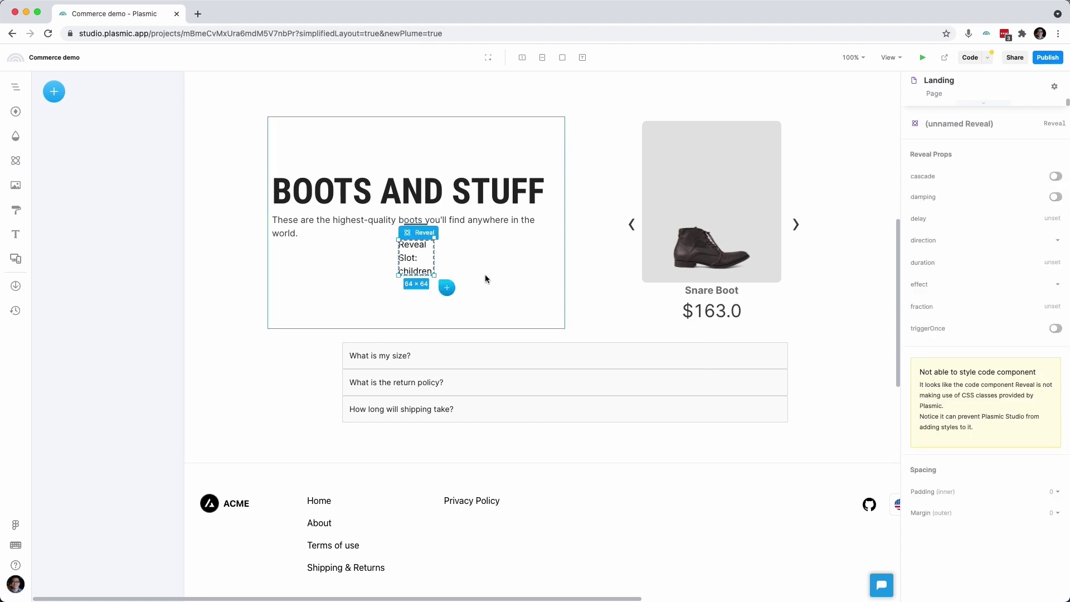
{"action": "mouse_move", "coordinate": [452, 201]}
{"action": "left_mouse_down"}
{"action": "mouse_move", "coordinate": [430, 212]}
{"action": "mouse_move", "coordinate": [502, 293]}
{"action": "left_mouse_up"}
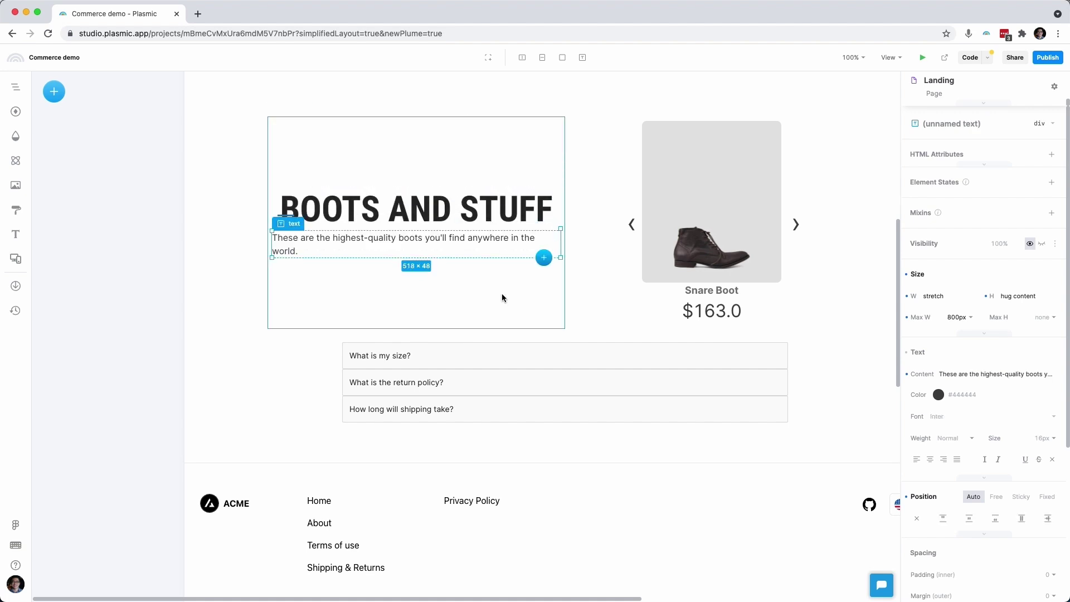
{"action": "scroll", "coordinate": [502, 293], "scroll_direction": "up", "scroll_amount": 5}
{"action": "scroll", "coordinate": [502, 297], "scroll_direction": "down", "scroll_amount": 3}
{"action": "scroll", "coordinate": [502, 297], "scroll_direction": "down", "scroll_amount": 2}
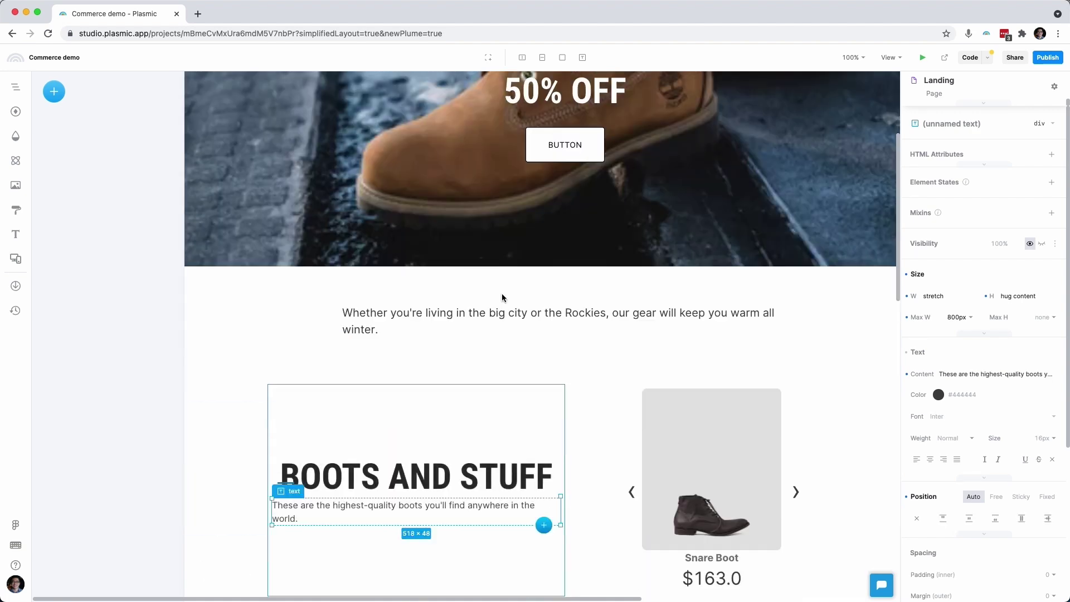
{"action": "scroll", "coordinate": [502, 297], "scroll_direction": "up", "scroll_amount": 4}
{"action": "scroll", "coordinate": [502, 296], "scroll_direction": "down", "scroll_amount": 5}
{"action": "left_click", "coordinate": [501, 293]}
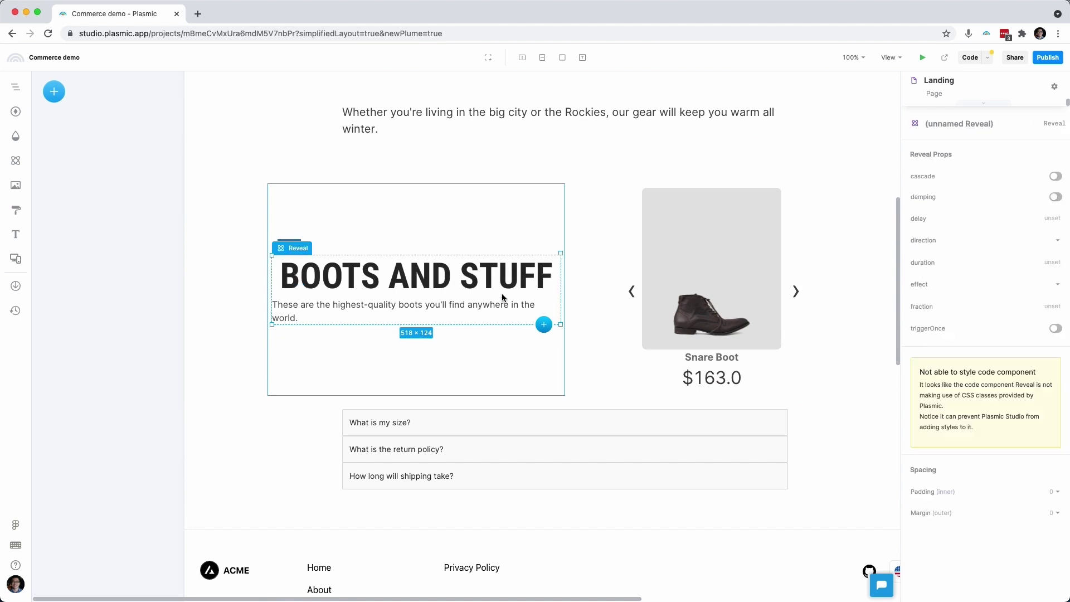
{"action": "left_click", "coordinate": [1019, 242]}
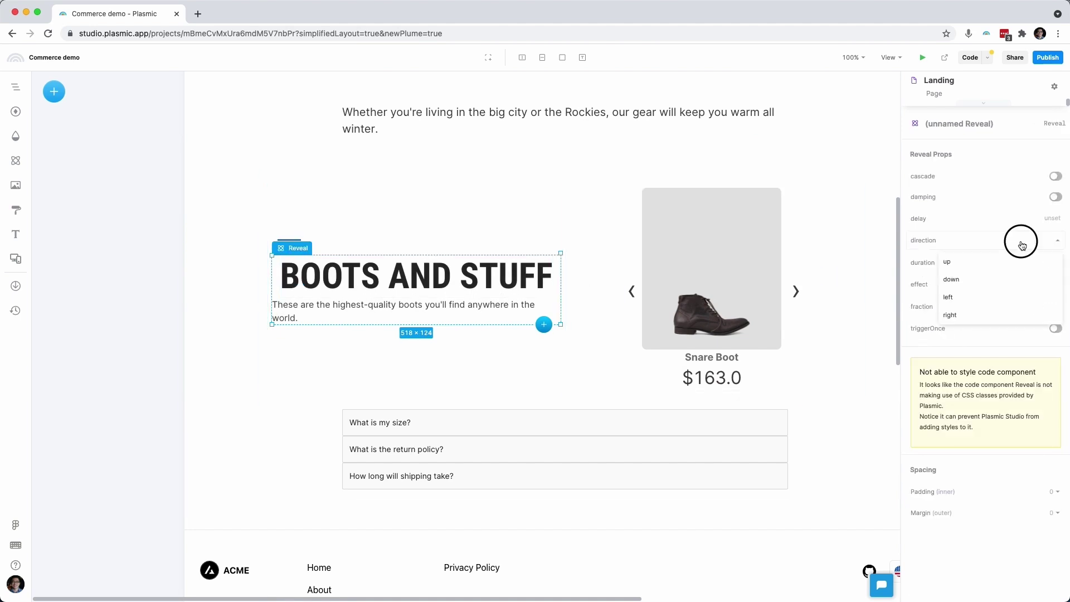
{"action": "left_click", "coordinate": [997, 262]}
{"action": "left_click", "coordinate": [1056, 177]}
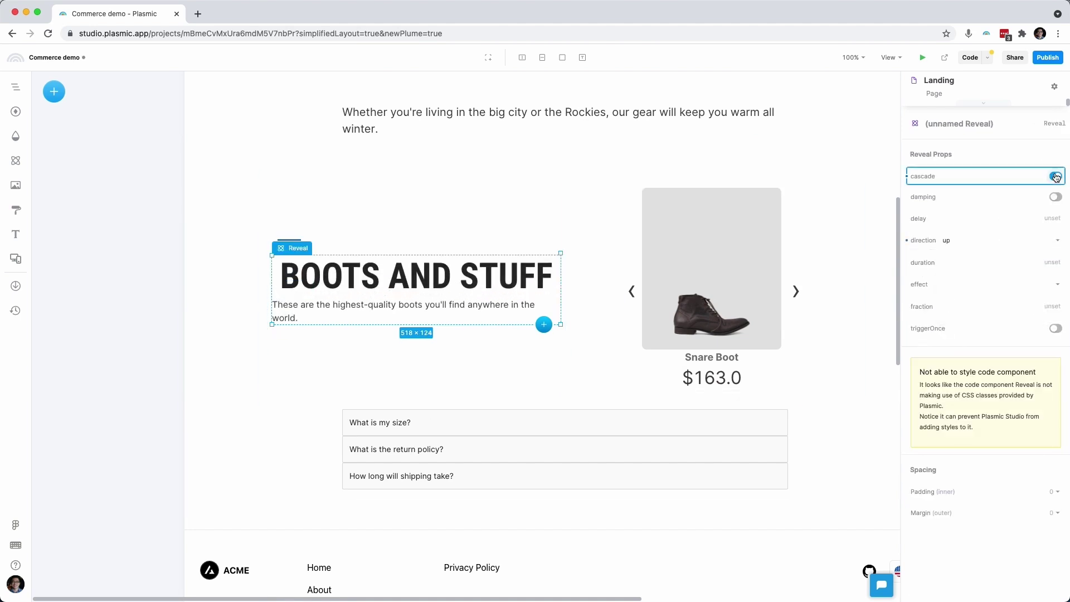
{"action": "scroll", "coordinate": [867, 256], "scroll_direction": "up", "scroll_amount": 5}
{"action": "scroll", "coordinate": [861, 262], "scroll_direction": "down", "scroll_amount": 3}
{"action": "scroll", "coordinate": [860, 265], "scroll_direction": "down", "scroll_amount": 2}
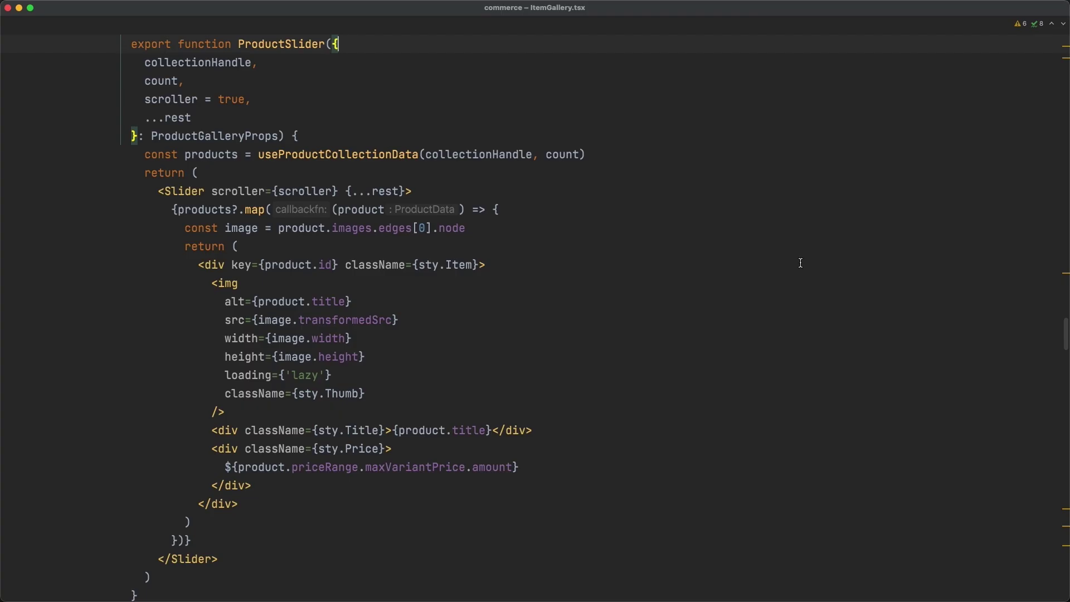
{"action": "triple_click", "coordinate": [340, 155]}
{"action": "left_click_drag", "start_coordinate": [461, 244], "coordinate": [548, 513]}
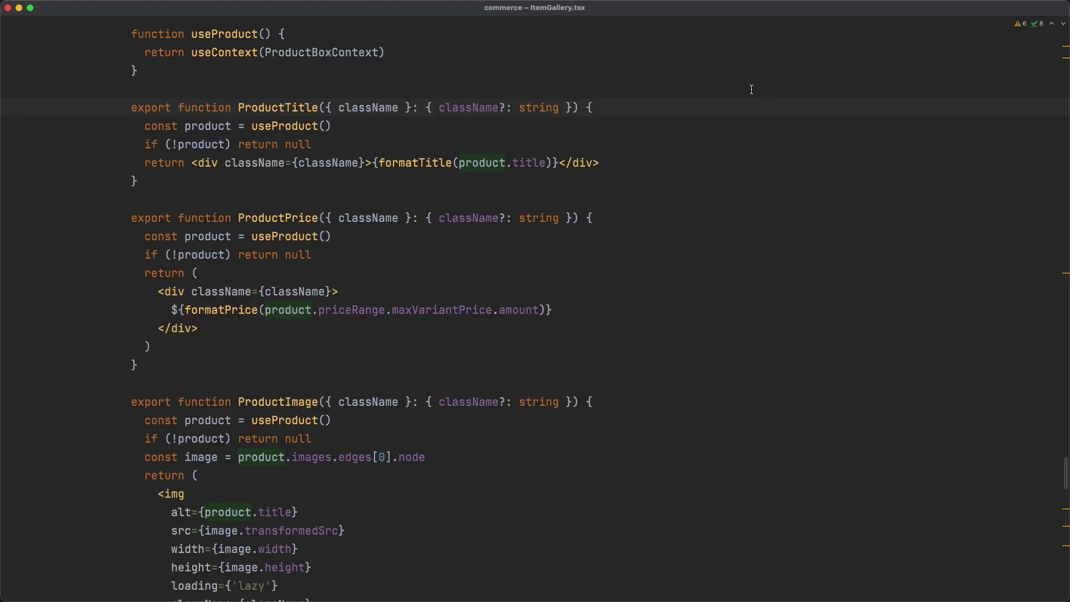
{"action": "double_click", "coordinate": [289, 107]}
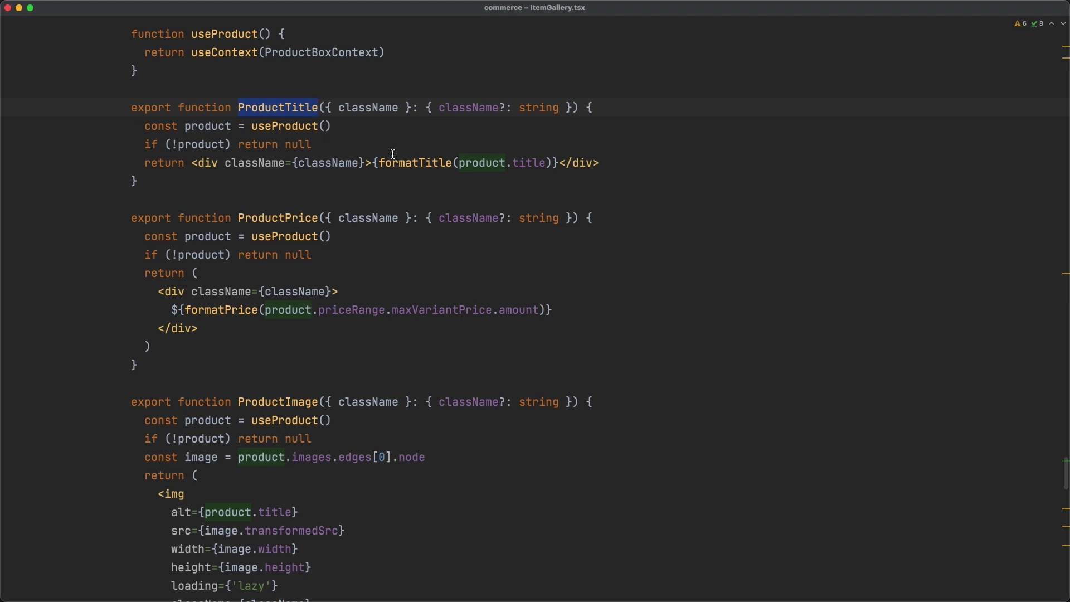
{"action": "double_click", "coordinate": [288, 126]}
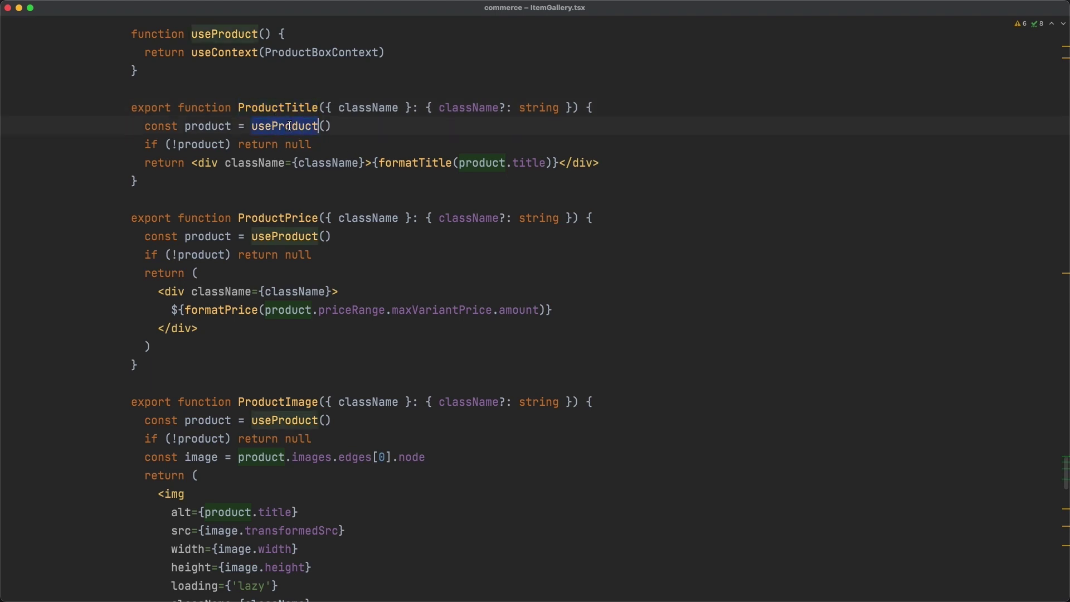
{"action": "double_click", "coordinate": [431, 162]}
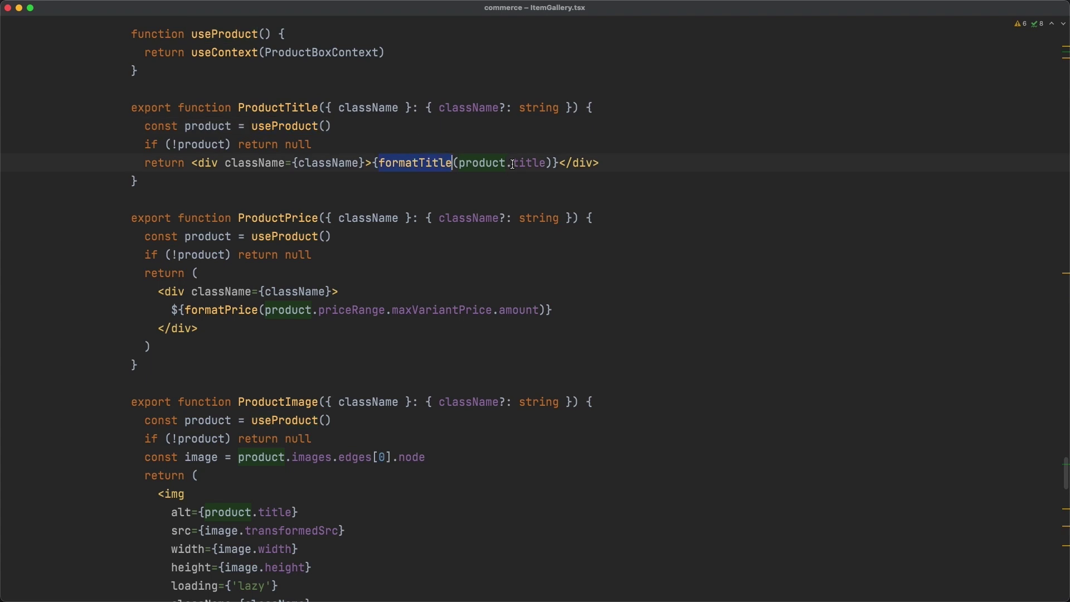
{"action": "double_click", "coordinate": [278, 218]}
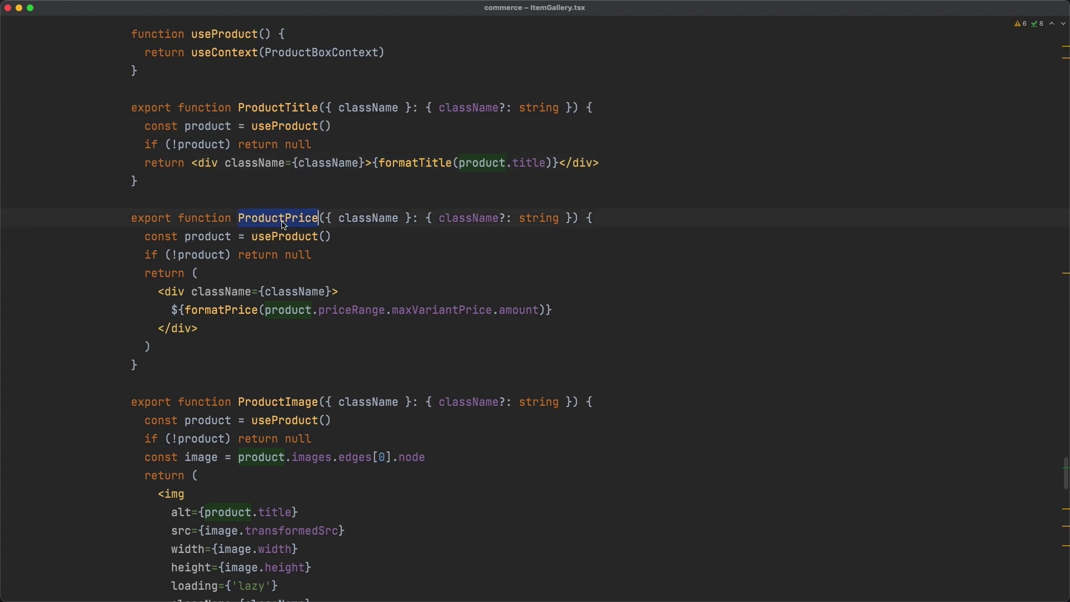
{"action": "double_click", "coordinate": [284, 402]}
{"action": "scroll", "coordinate": [506, 373], "scroll_direction": "up", "scroll_amount": 10}
{"action": "double_click", "coordinate": [285, 88]}
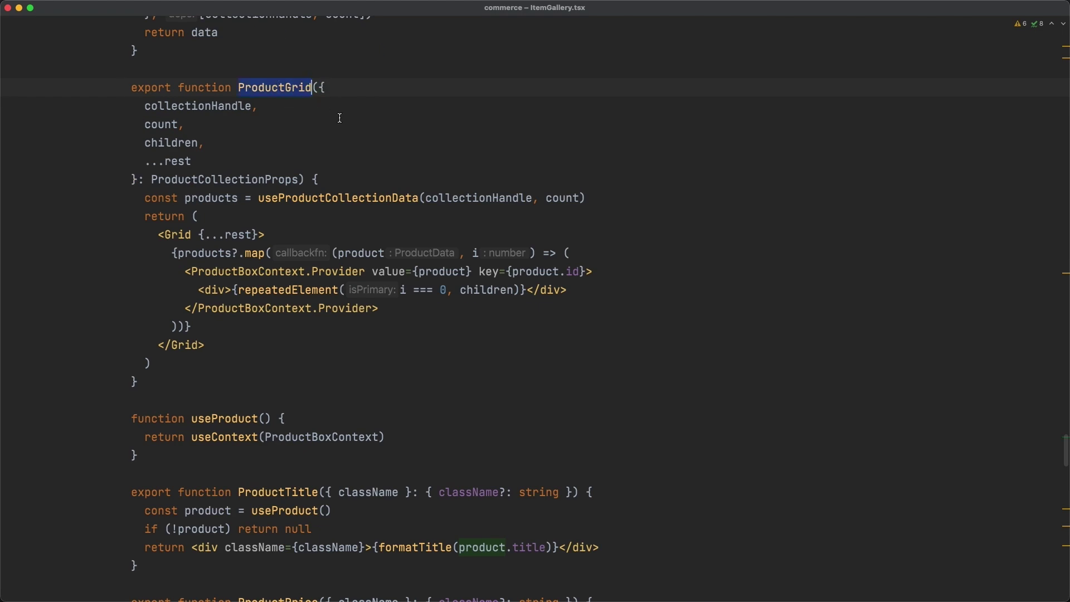
{"action": "double_click", "coordinate": [343, 199]}
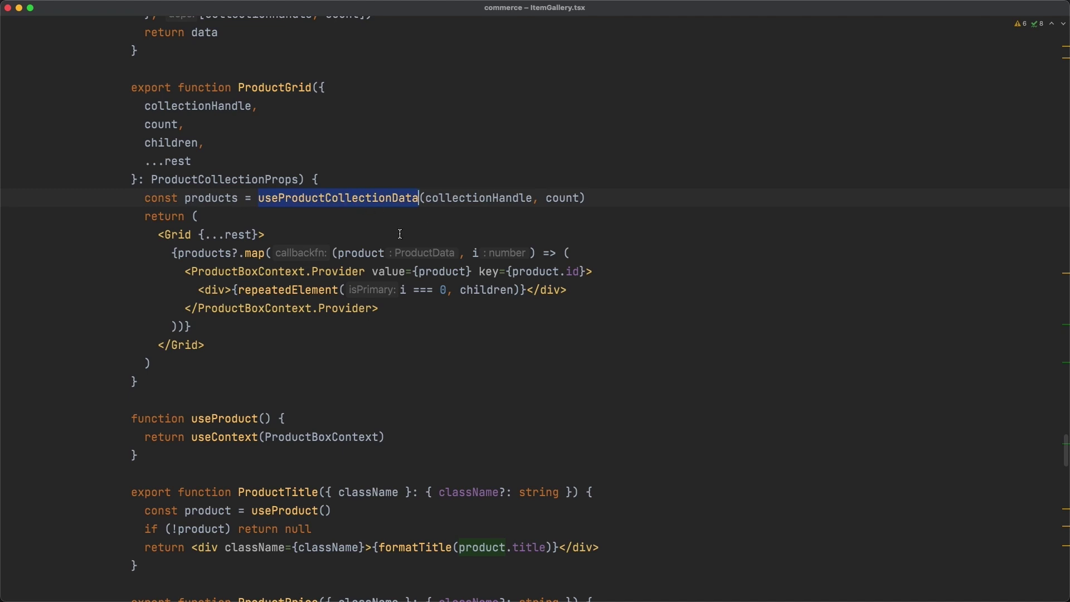
{"action": "mouse_move", "coordinate": [210, 253]}
{"action": "left_mouse_down"}
{"action": "mouse_move", "coordinate": [460, 265]}
{"action": "mouse_move", "coordinate": [591, 310]}
{"action": "left_mouse_up"}
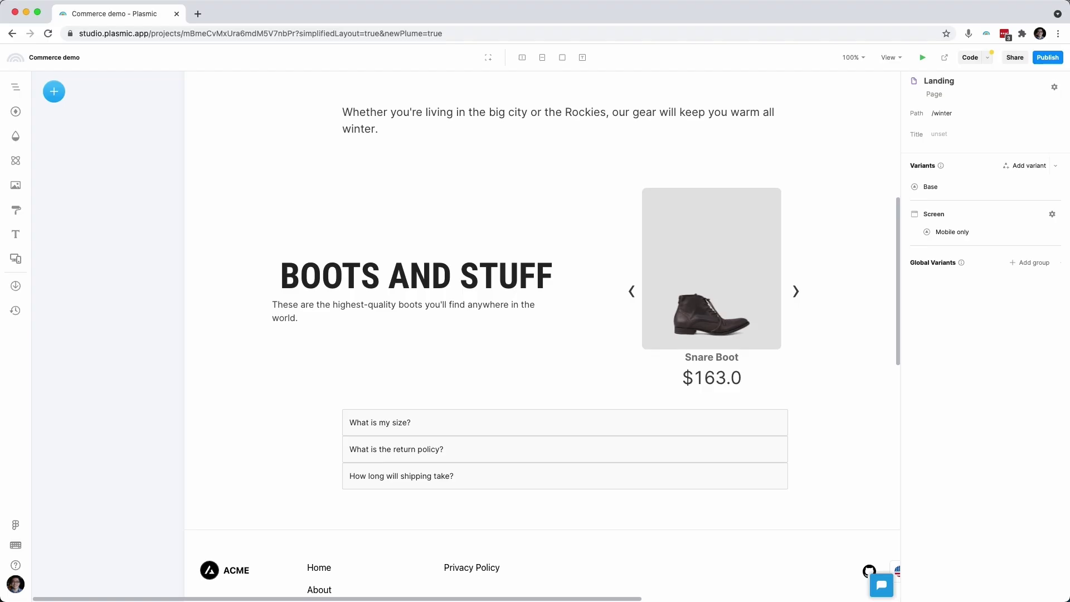
{"action": "key", "text": "v"}
Place a vertical box with no background below the boots section and insert a ProductGrid.
{"action": "left_click", "coordinate": [879, 402]}
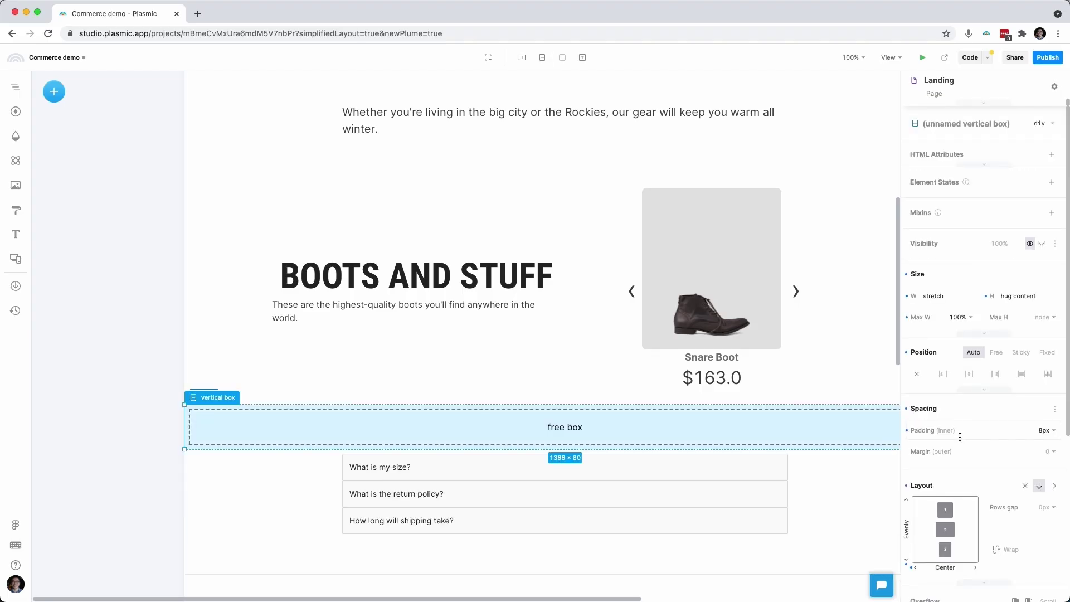
{"action": "scroll", "coordinate": [965, 438], "scroll_direction": "down", "scroll_amount": 3}
{"action": "left_click", "coordinate": [1047, 454]}
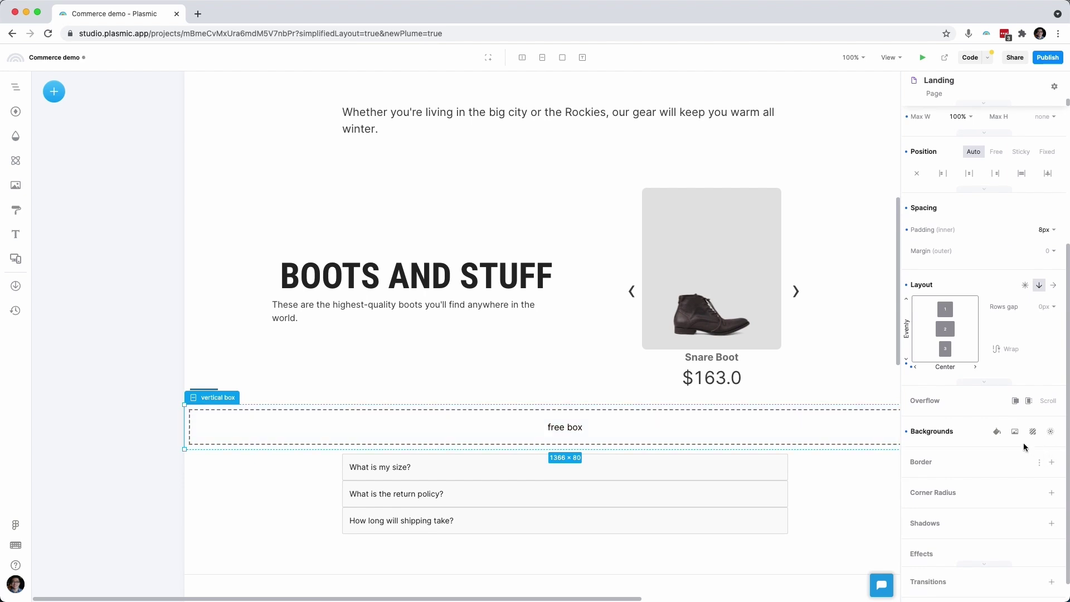
{"action": "type", "text": "qgrid"}
{"action": "key", "text": "Return"}
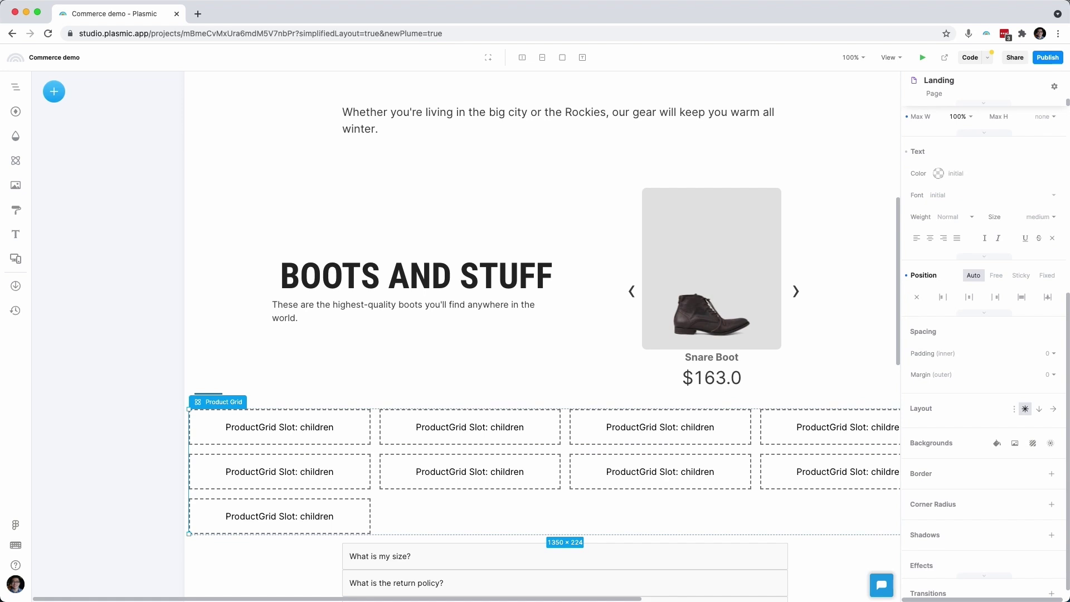
{"action": "type", "text": "qtitl"}
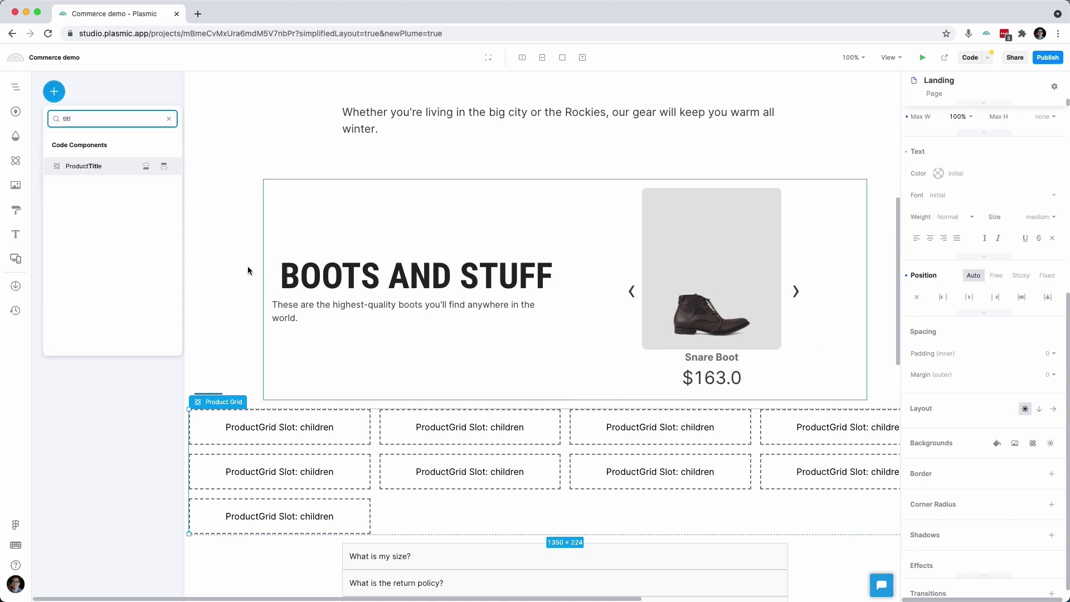
Fill the first grid slot with ProductTitle, ProductImage and ProductPrice.
{"action": "left_click_drag", "start_coordinate": [84, 166], "coordinate": [272, 432]}
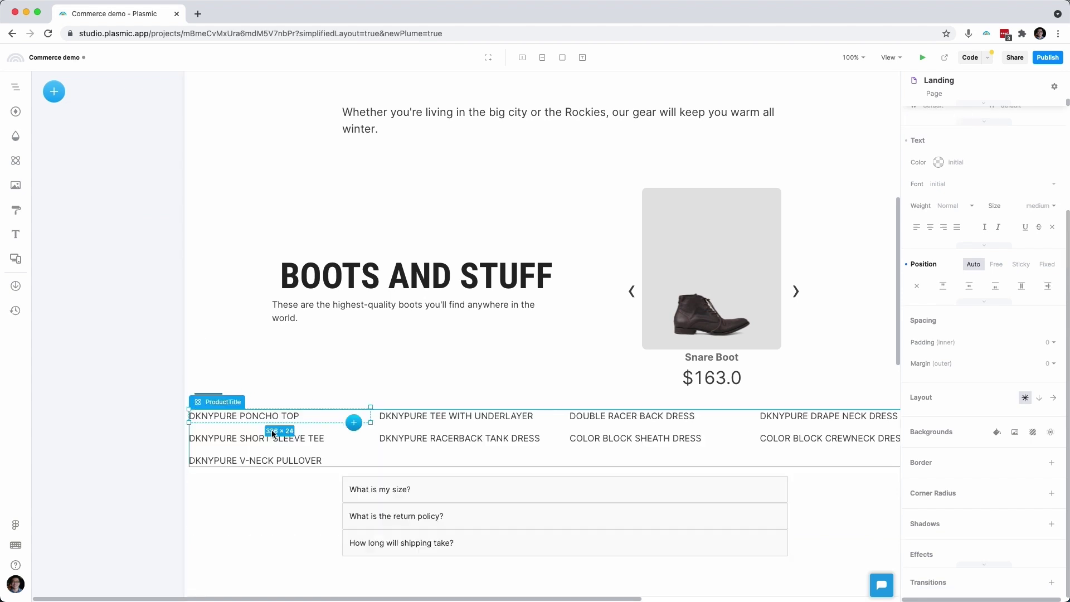
{"action": "scroll", "coordinate": [355, 418], "scroll_direction": "down", "scroll_amount": 5}
{"action": "left_click", "coordinate": [355, 222]}
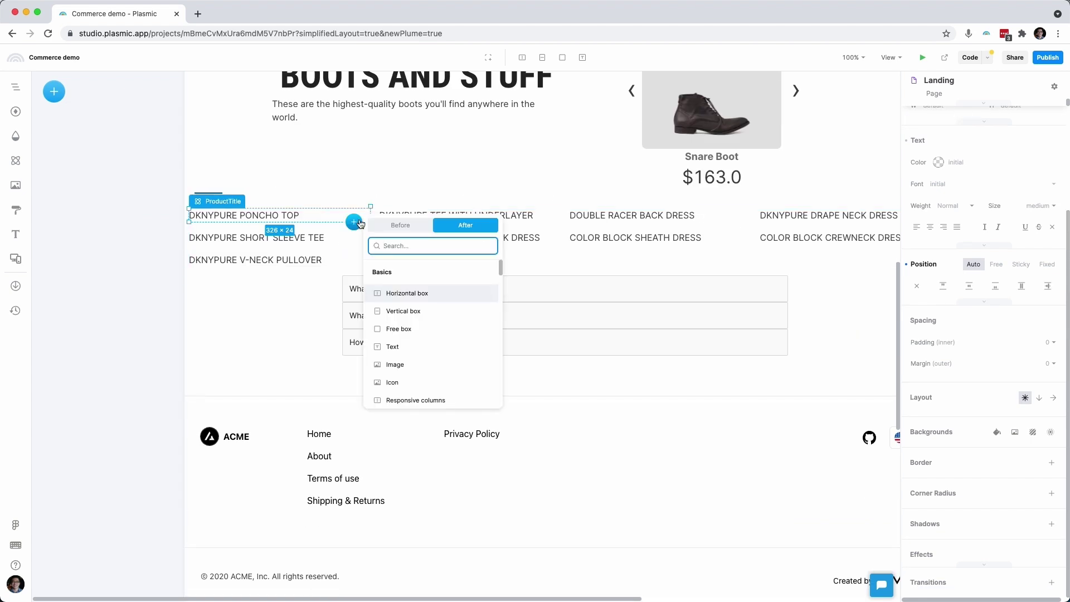
{"action": "type", "text": "image"}
{"action": "key", "text": "Down"}
{"action": "key", "text": "Return"}
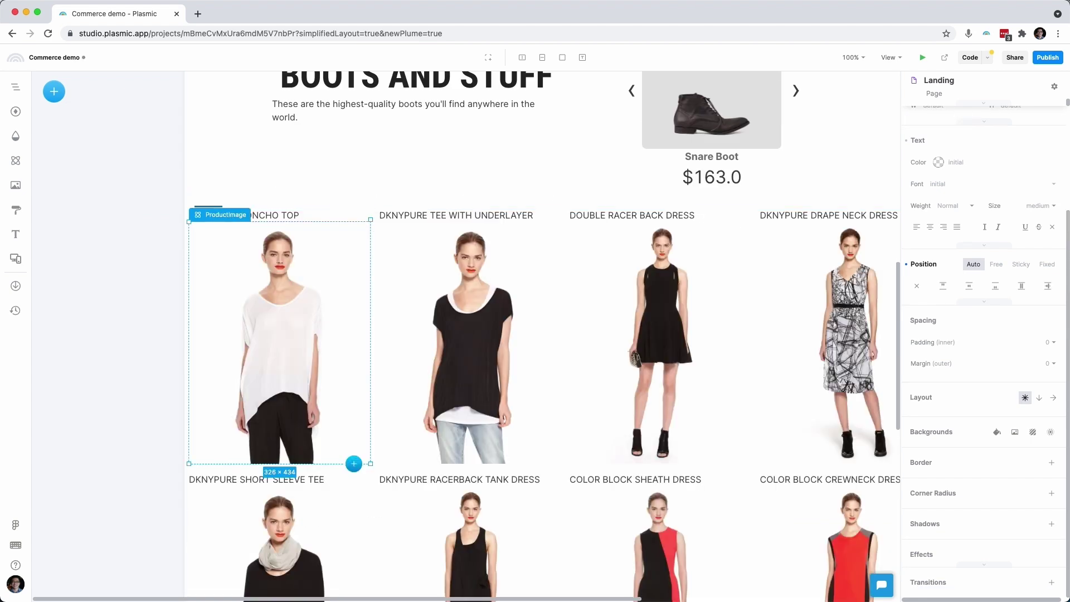
{"action": "scroll", "coordinate": [360, 224], "scroll_direction": "down", "scroll_amount": 2}
{"action": "left_click", "coordinate": [354, 329]}
{"action": "type", "text": "price"}
{"action": "key", "text": "Return"}
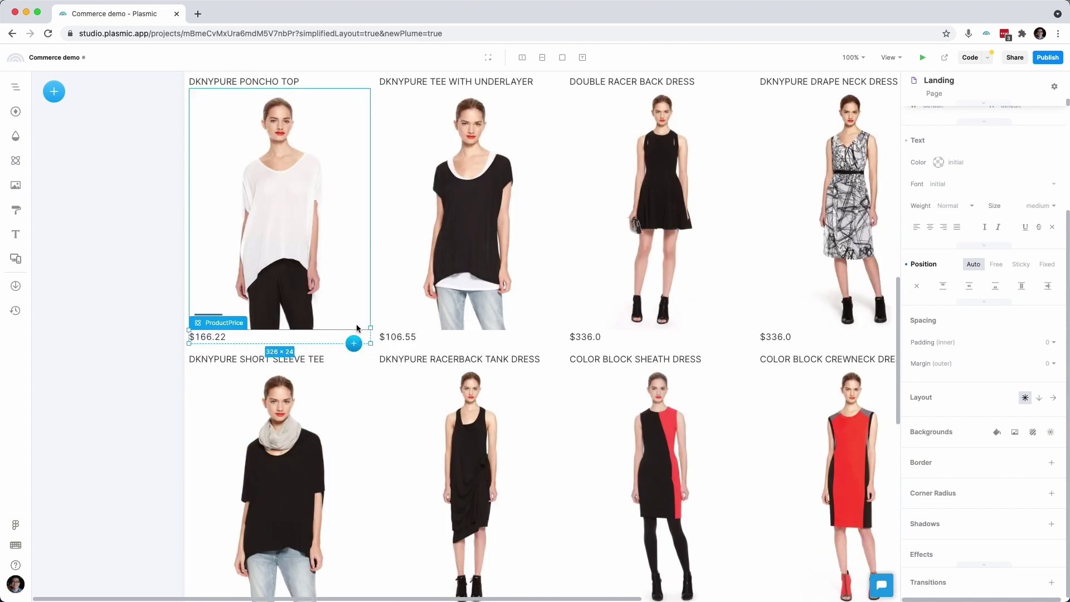
{"action": "left_click", "coordinate": [356, 329]}
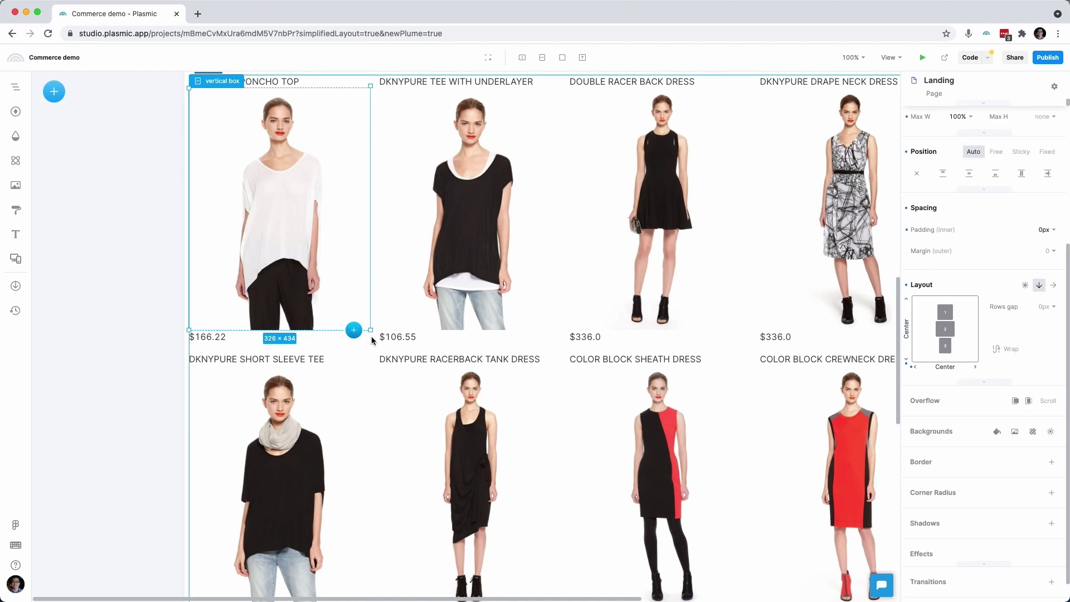
Make the product grid show eight products from the winter-things collection.
{"action": "left_click", "coordinate": [374, 335]}
{"action": "scroll", "coordinate": [961, 226], "scroll_direction": "up", "scroll_amount": 5}
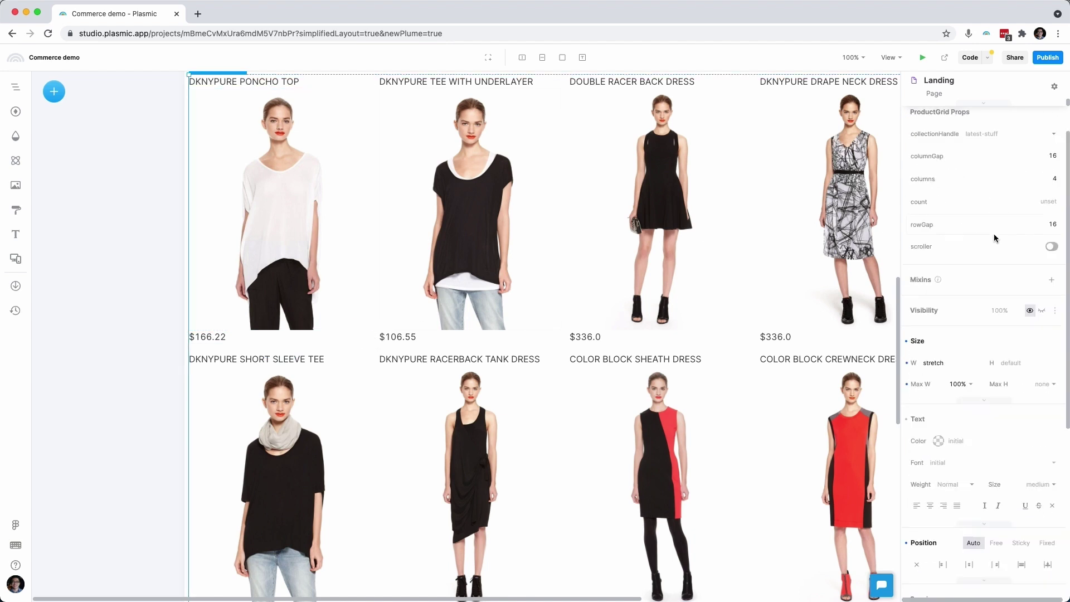
{"action": "left_click", "coordinate": [1050, 136]}
{"action": "left_click", "coordinate": [1041, 188]}
{"action": "left_click", "coordinate": [1036, 196]}
{"action": "type", "text": "8"}
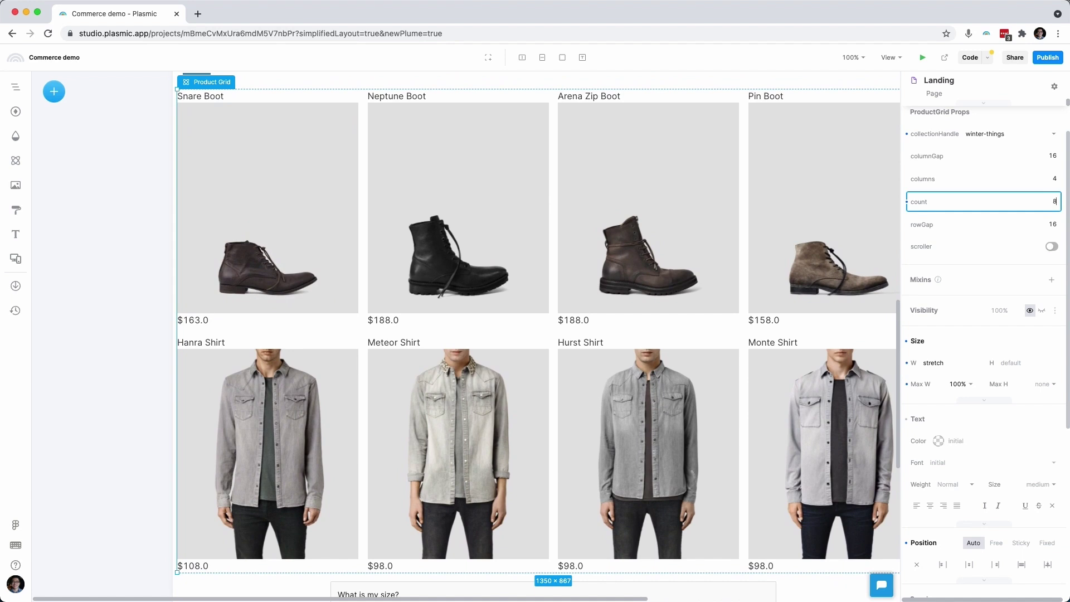
Set the product grid to two columns on the mobile artboard.
{"action": "key", "text": "shift+1"}
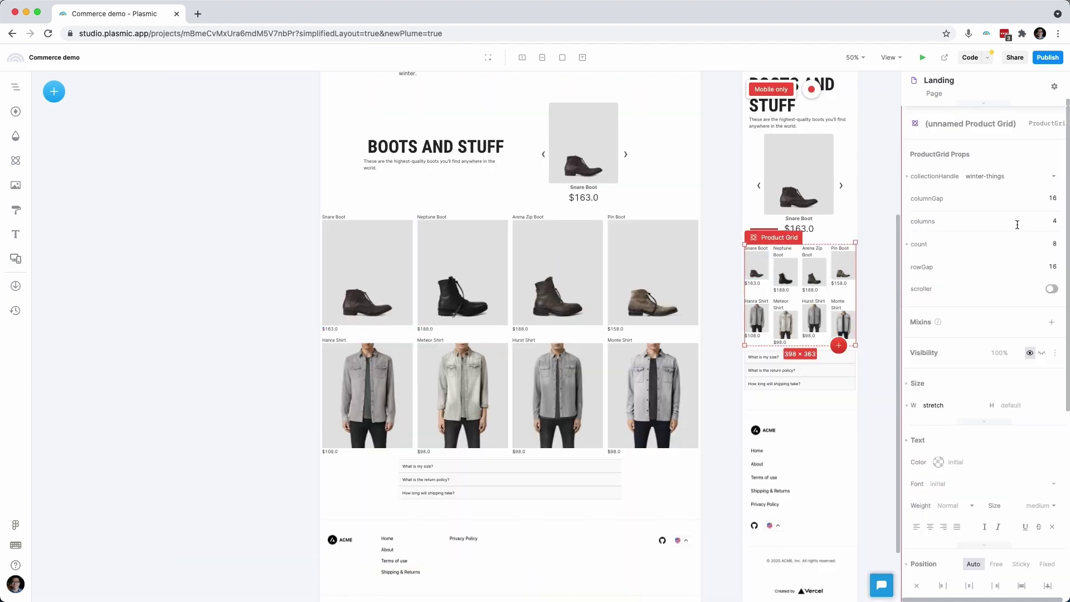
{"action": "left_click", "coordinate": [1018, 221]}
{"action": "type", "text": "2"}
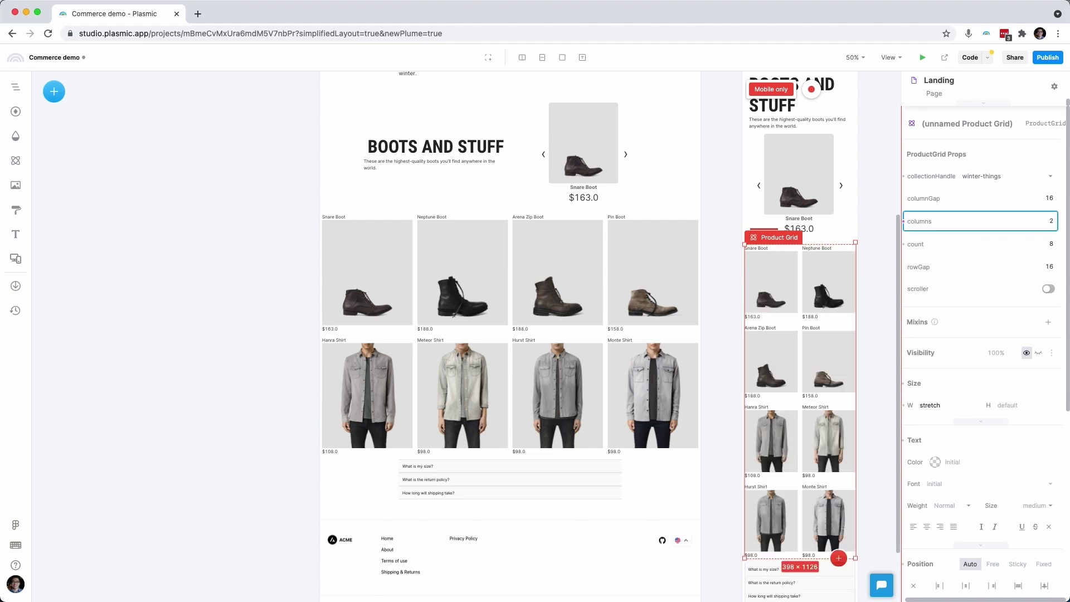
{"action": "left_click", "coordinate": [353, 288]}
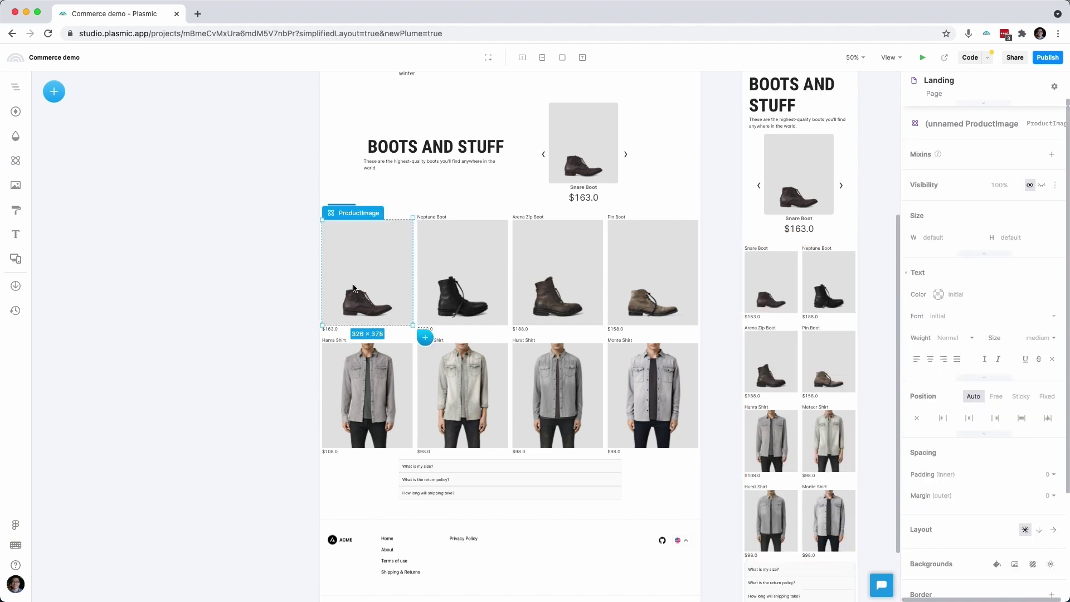
{"action": "key", "text": "shift+0"}
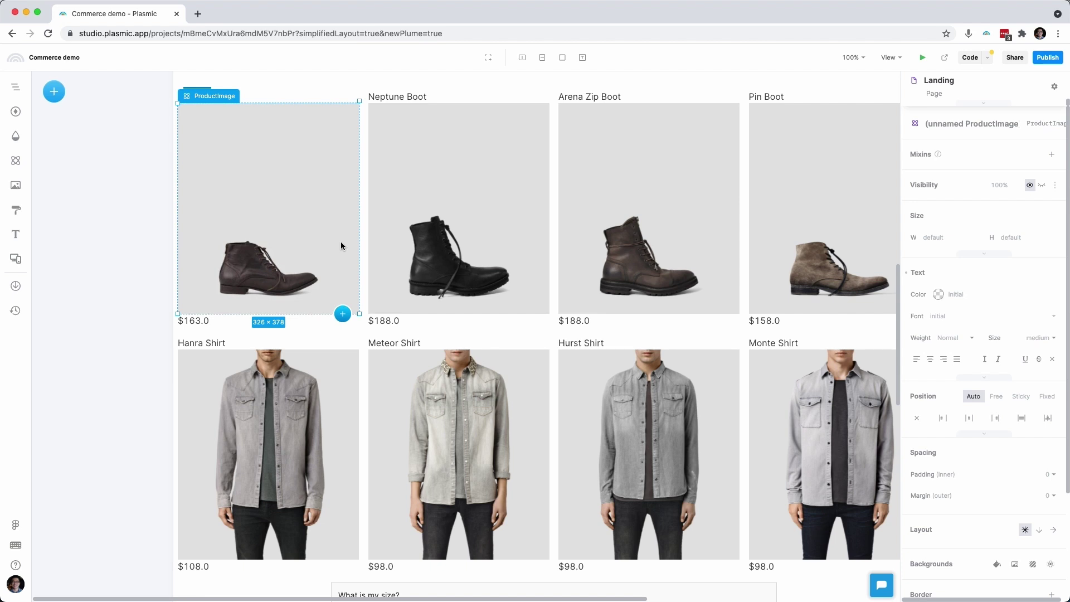
Give product titles a white background, 14px padding and Bold weight.
{"action": "left_click", "coordinate": [301, 99]}
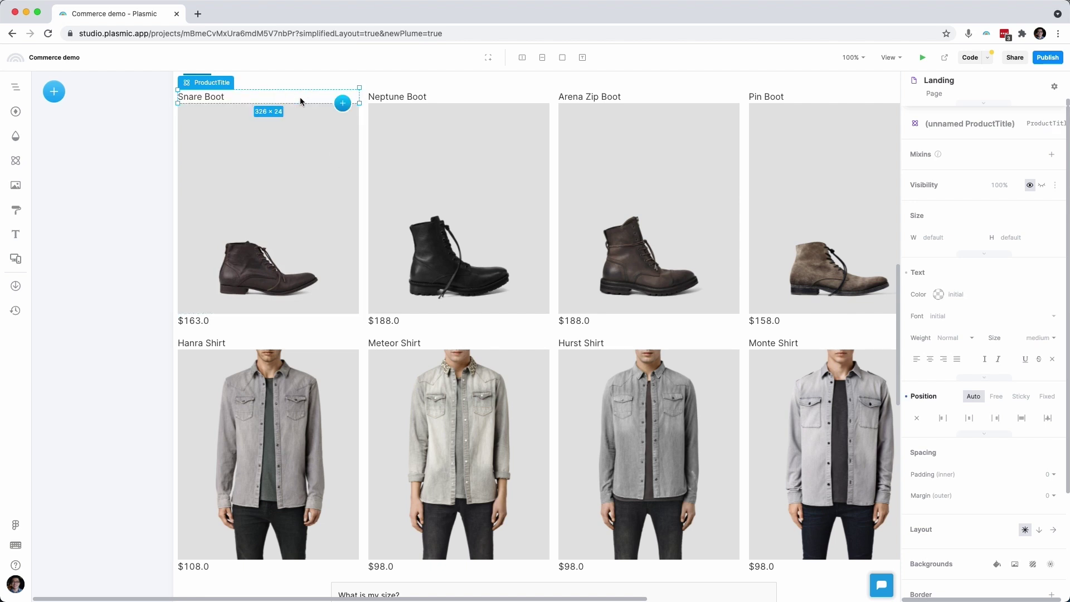
{"action": "left_click", "coordinate": [996, 397]}
{"action": "left_click", "coordinate": [974, 397]}
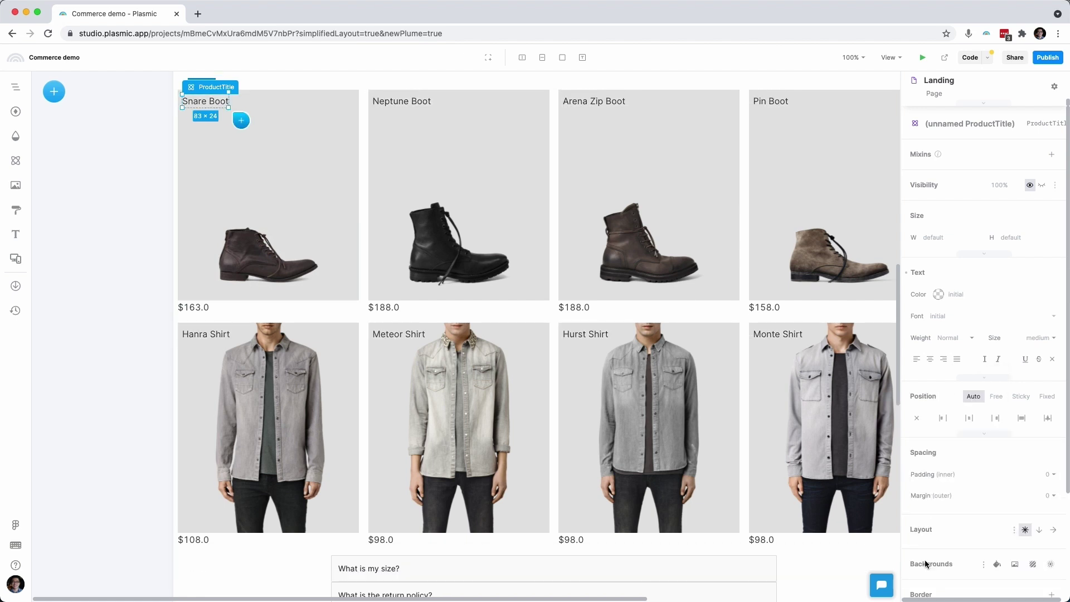
{"action": "scroll", "coordinate": [939, 543], "scroll_direction": "down", "scroll_amount": 3}
{"action": "left_click", "coordinate": [996, 499]}
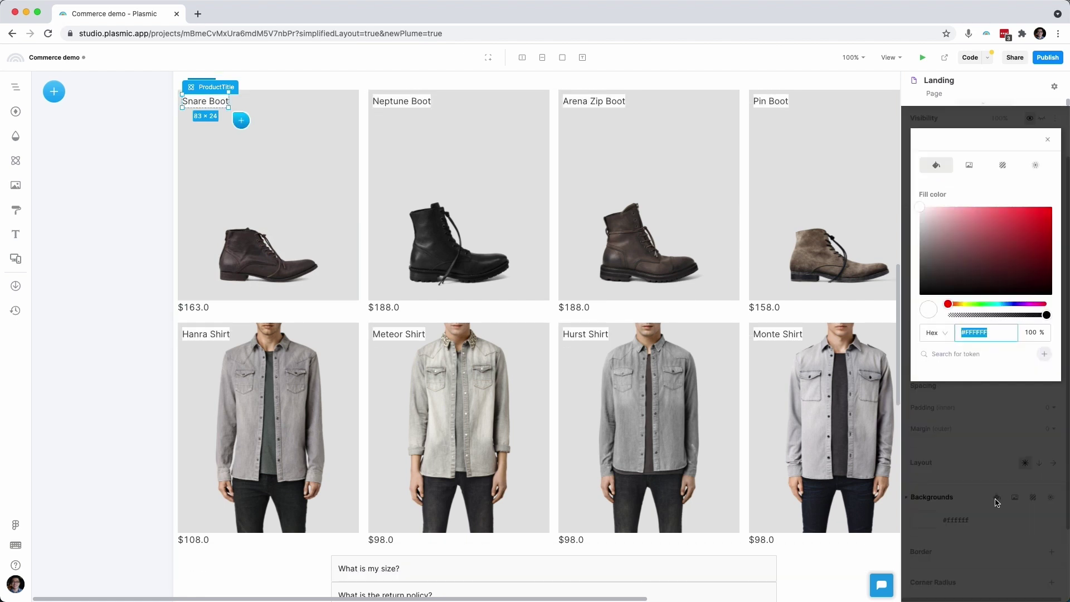
{"action": "key", "text": "Escape"}
{"action": "left_click_drag", "start_coordinate": [926, 408], "coordinate": [928, 407]}
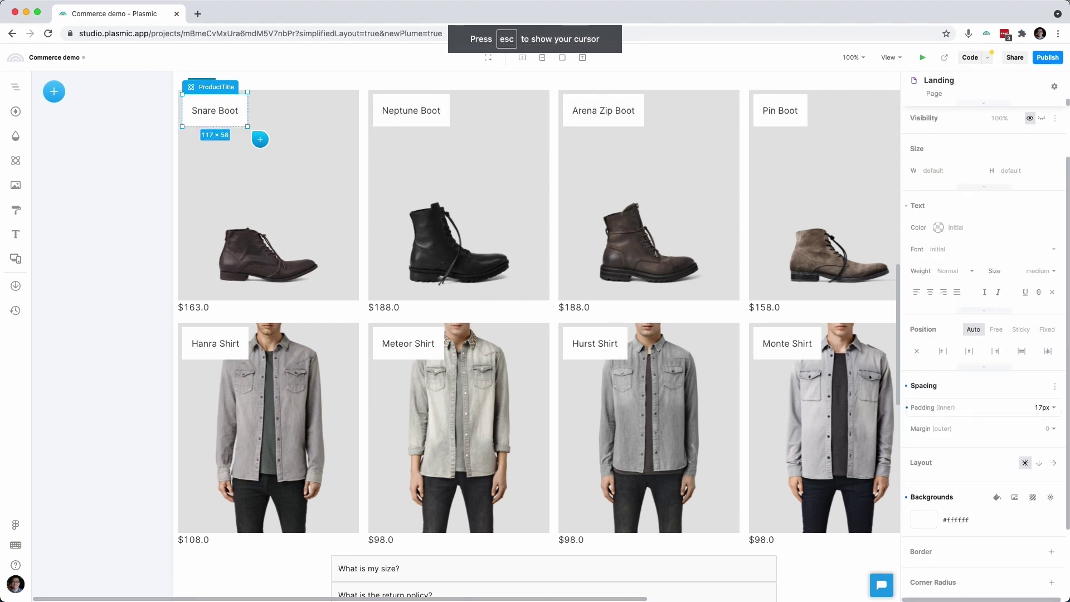
{"action": "left_click", "coordinate": [953, 271]}
{"action": "left_click", "coordinate": [950, 392]}
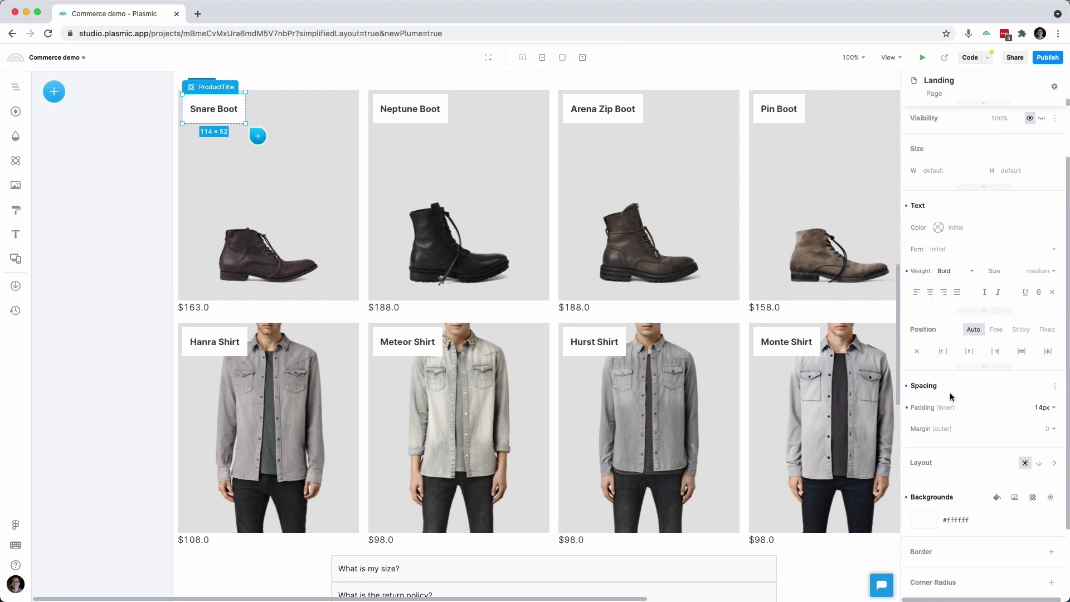
Move ProductPrice under the title and paste the title's styles onto it.
{"action": "left_click", "coordinate": [207, 306]}
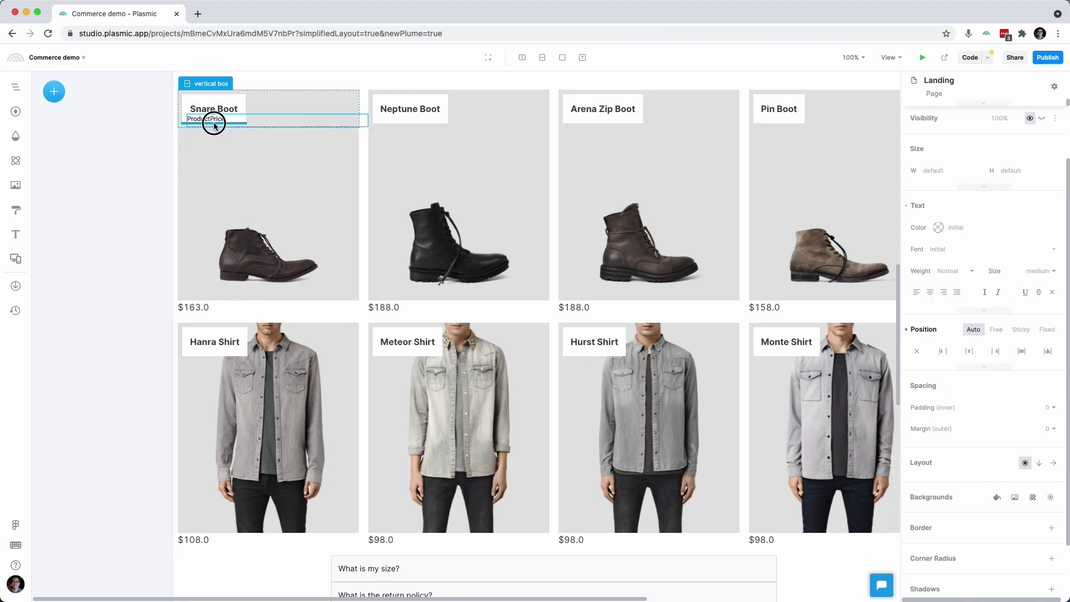
{"action": "left_click_drag", "start_coordinate": [205, 265], "coordinate": [215, 126]}
{"action": "left_click", "coordinate": [243, 123]}
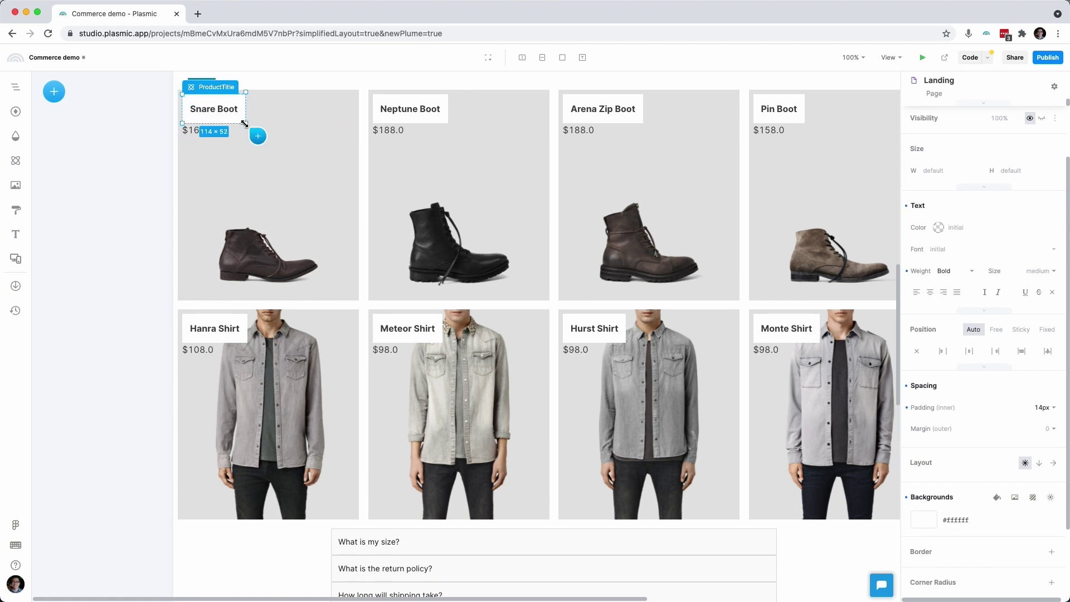
{"action": "left_click", "coordinate": [196, 131]}
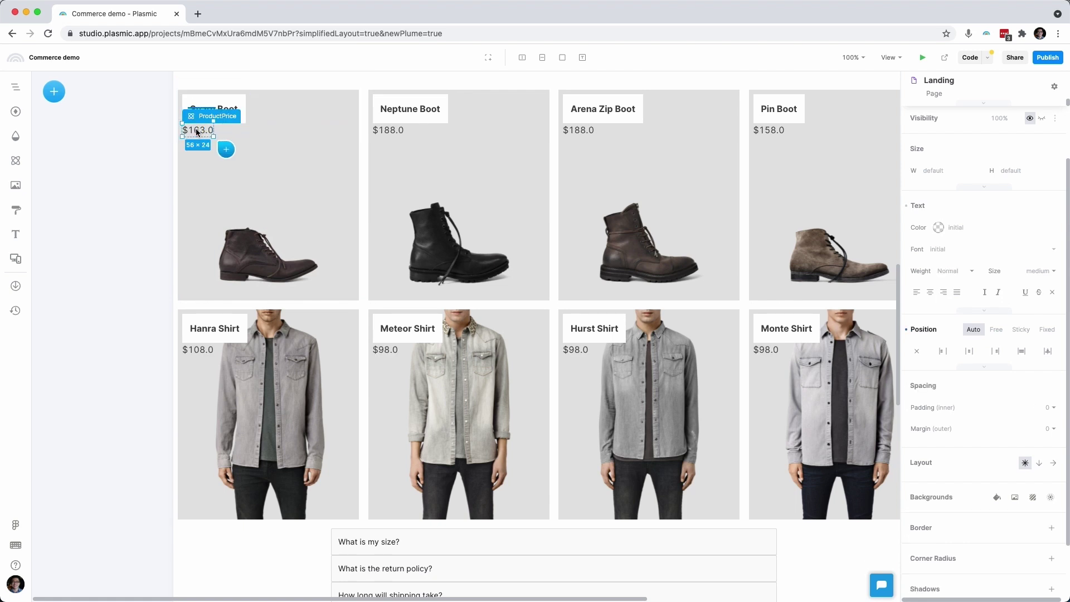
{"action": "key", "text": "ctrl+alt+v"}
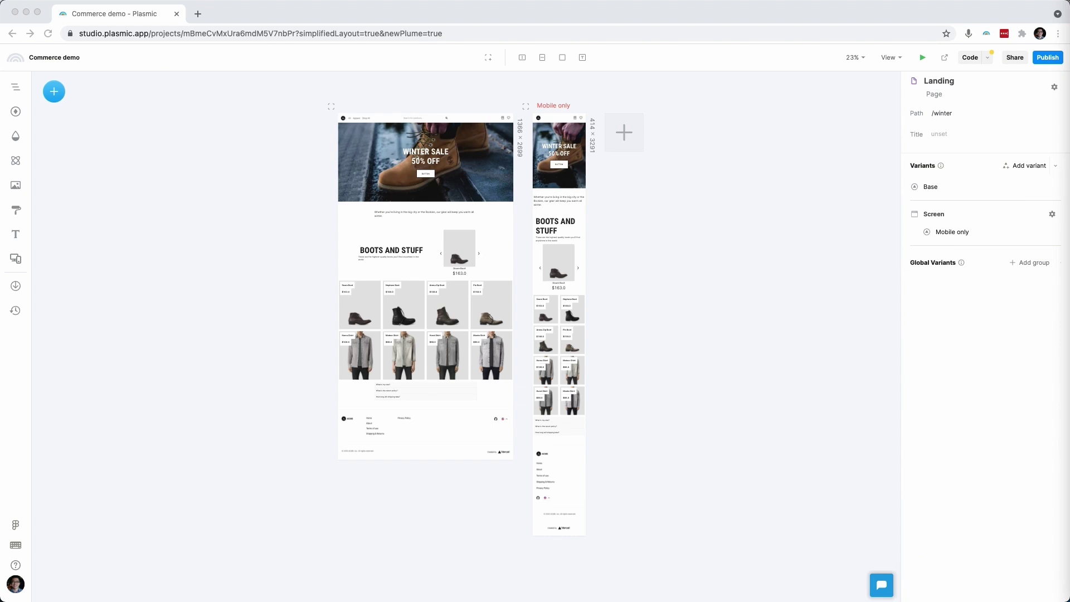
Add a 'Jackets' page variant with the dark jacket image as hero background.
{"action": "left_click", "coordinate": [1026, 167]}
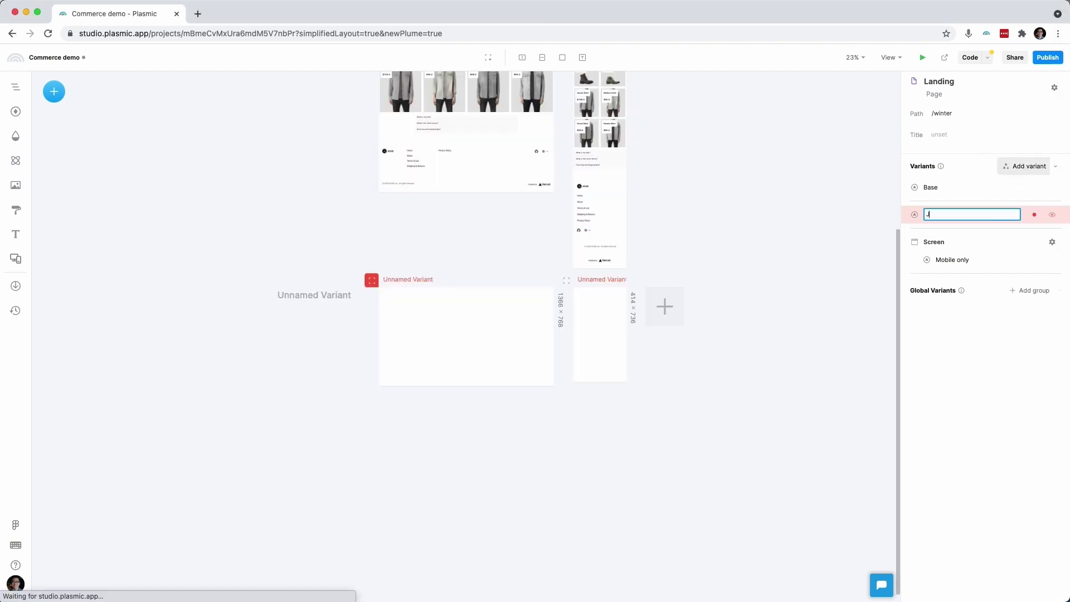
{"action": "type", "text": "Jackets"}
{"action": "key", "text": "Return"}
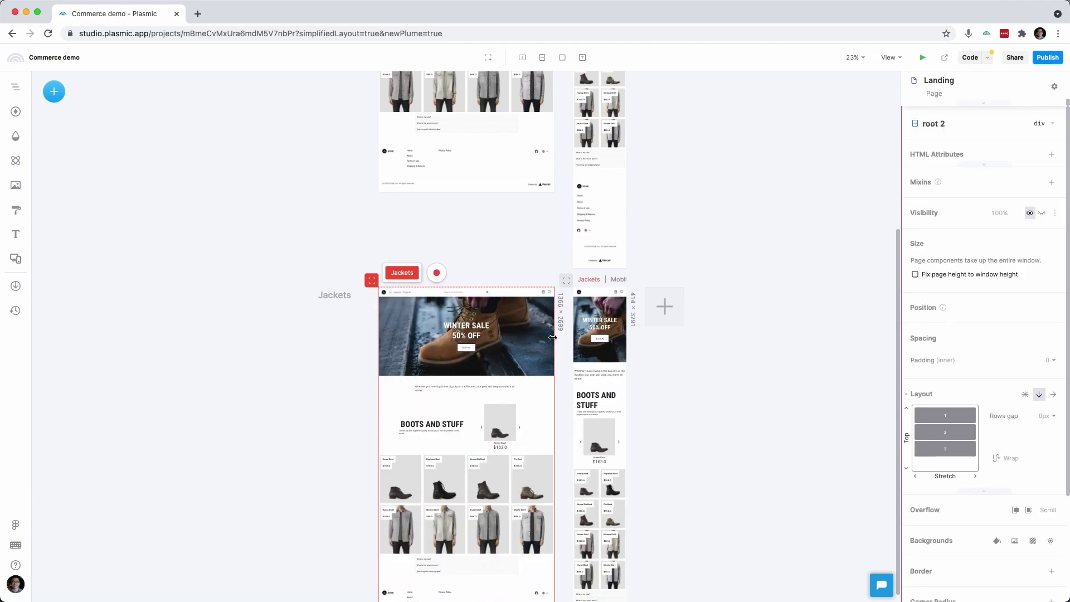
{"action": "scroll", "coordinate": [979, 418], "scroll_direction": "down", "scroll_amount": 3}
{"action": "left_click", "coordinate": [995, 405]}
{"action": "left_click", "coordinate": [978, 261]}
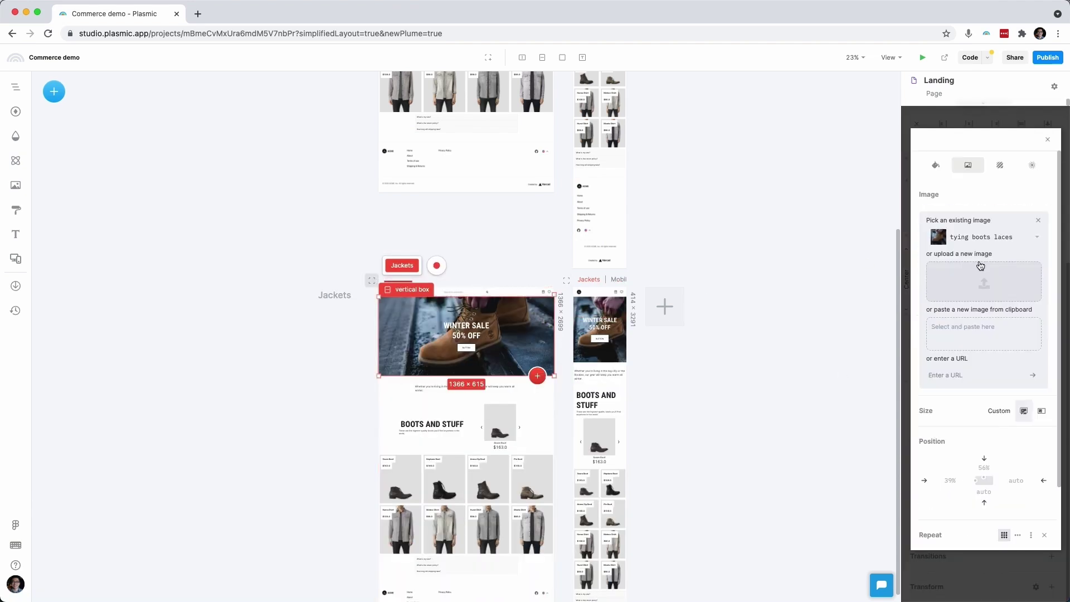
{"action": "left_click", "coordinate": [972, 243]}
{"action": "scroll", "coordinate": [999, 381], "scroll_direction": "down", "scroll_amount": 3}
{"action": "left_click", "coordinate": [998, 387]}
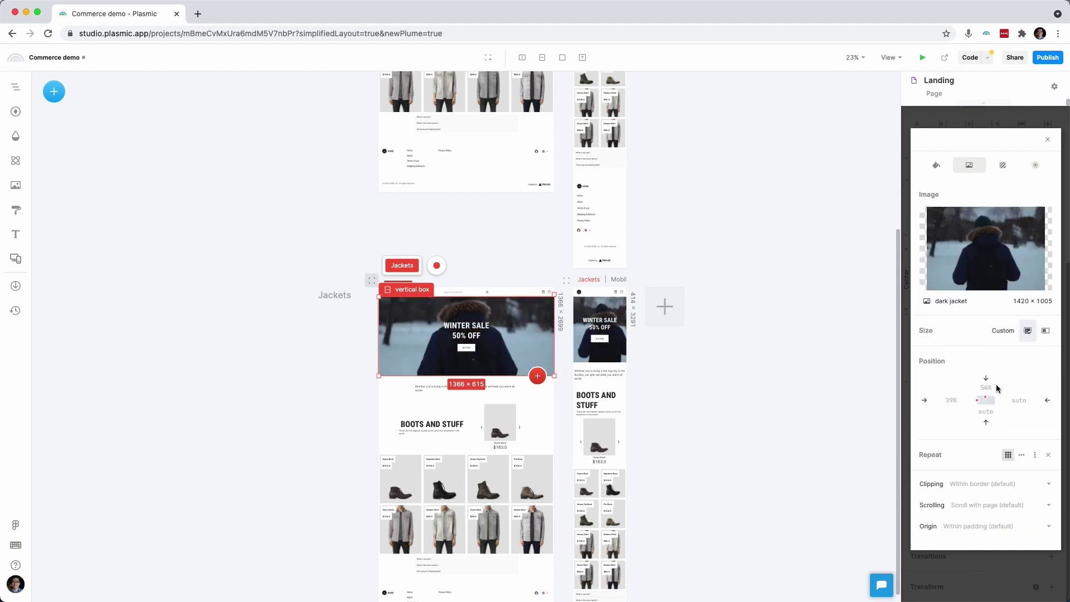
{"action": "left_click", "coordinate": [1009, 574]}
{"action": "scroll", "coordinate": [472, 386], "scroll_direction": "up", "scroll_amount": 3}
{"action": "scroll", "coordinate": [644, 354], "scroll_direction": "down", "scroll_amount": 4}
Rename the heading to JACKETS AND STUFF and switch the slider to the outerwear collection.
{"action": "double_click", "coordinate": [401, 351]}
{"action": "type", "text": "Jackets"}
{"action": "key", "text": "Escape"}
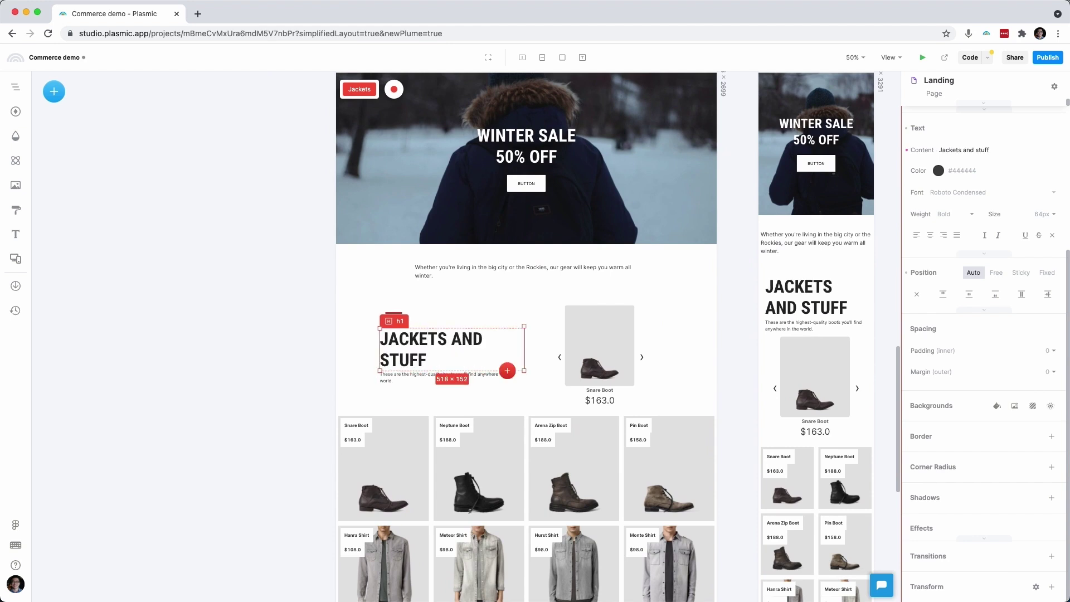
{"action": "left_click", "coordinate": [609, 360]}
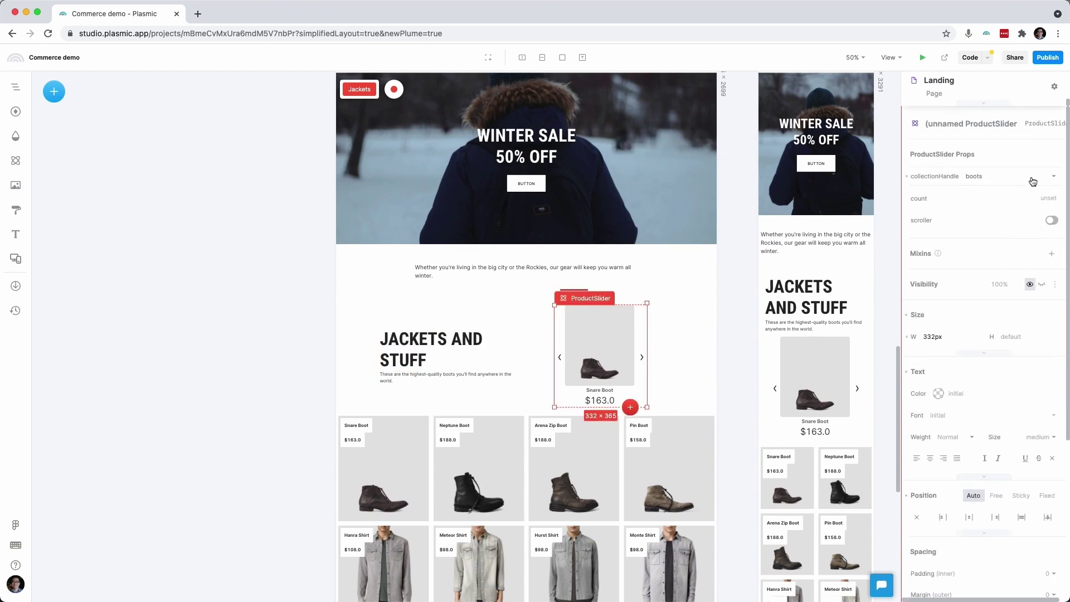
{"action": "left_click", "coordinate": [1029, 178]}
{"action": "left_click", "coordinate": [1032, 251]}
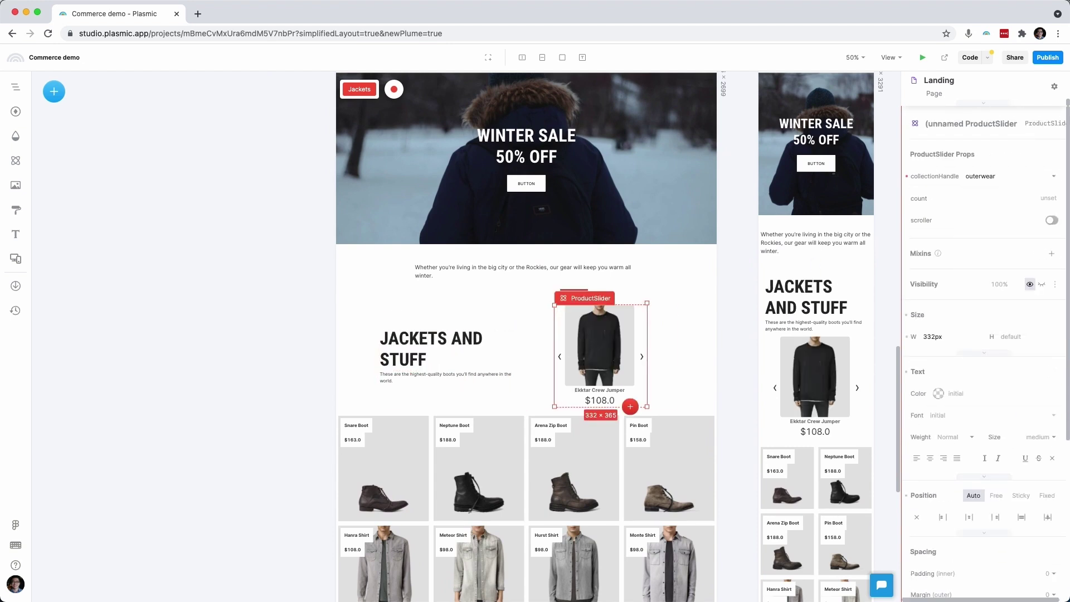
Give the intro container 64px padding and a black background, then open Publish.
{"action": "key", "text": "shift+1"}
{"action": "left_click", "coordinate": [490, 216]}
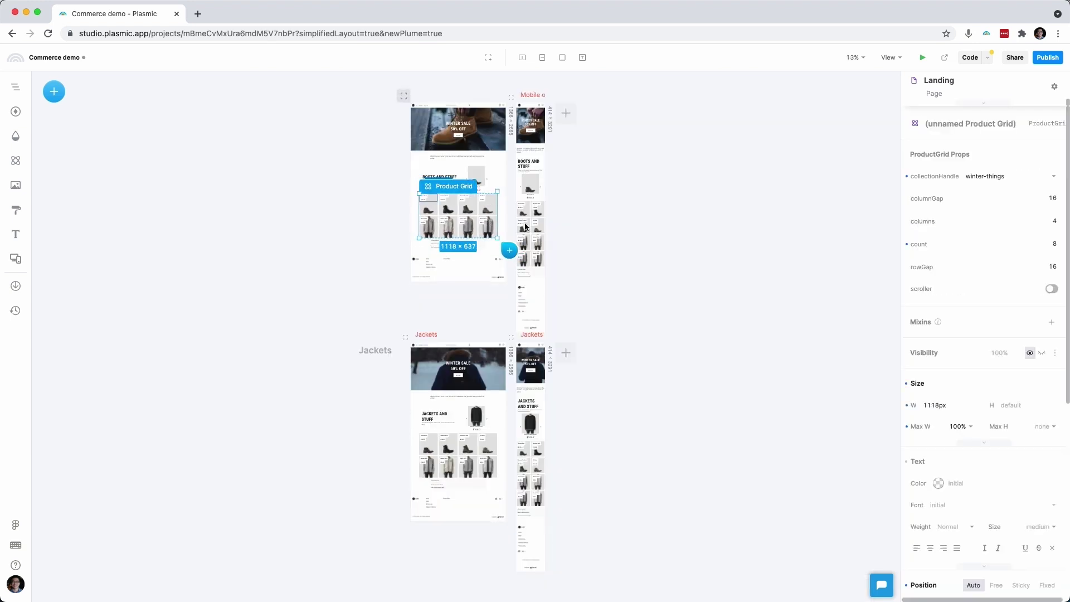
{"action": "scroll", "coordinate": [952, 464], "scroll_direction": "down", "scroll_amount": 3}
{"action": "left_click_drag", "start_coordinate": [952, 465], "coordinate": [803, 402]}
{"action": "left_click", "coordinate": [498, 162]}
{"action": "left_click", "coordinate": [940, 339]}
{"action": "type", "text": "64"}
{"action": "key", "text": "Return"}
{"action": "scroll", "coordinate": [994, 409], "scroll_direction": "down", "scroll_amount": 3}
{"action": "left_click", "coordinate": [995, 408]}
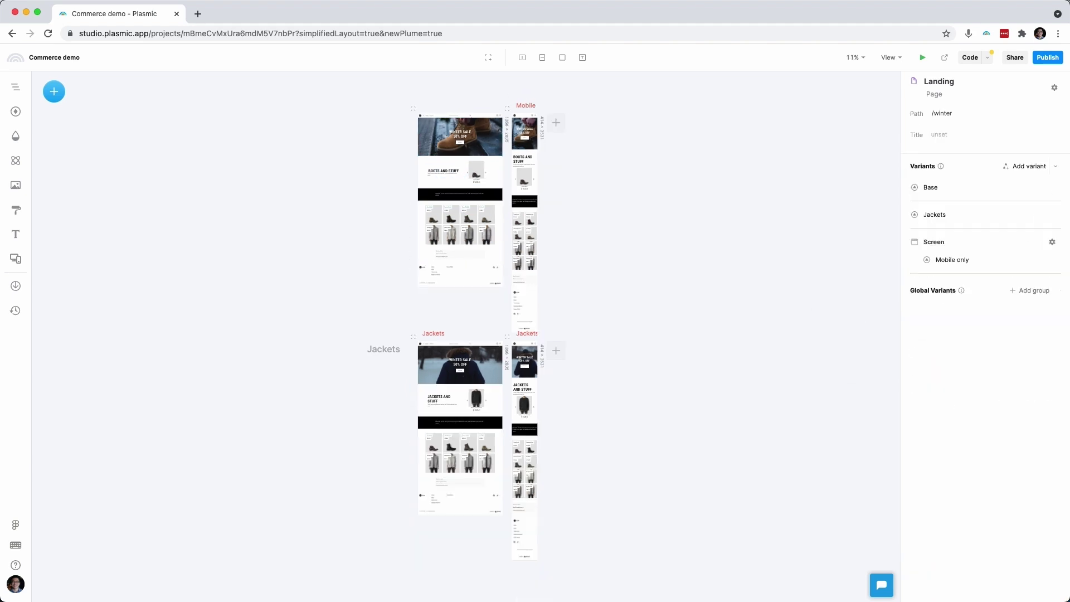
{"action": "left_click", "coordinate": [1045, 57]}
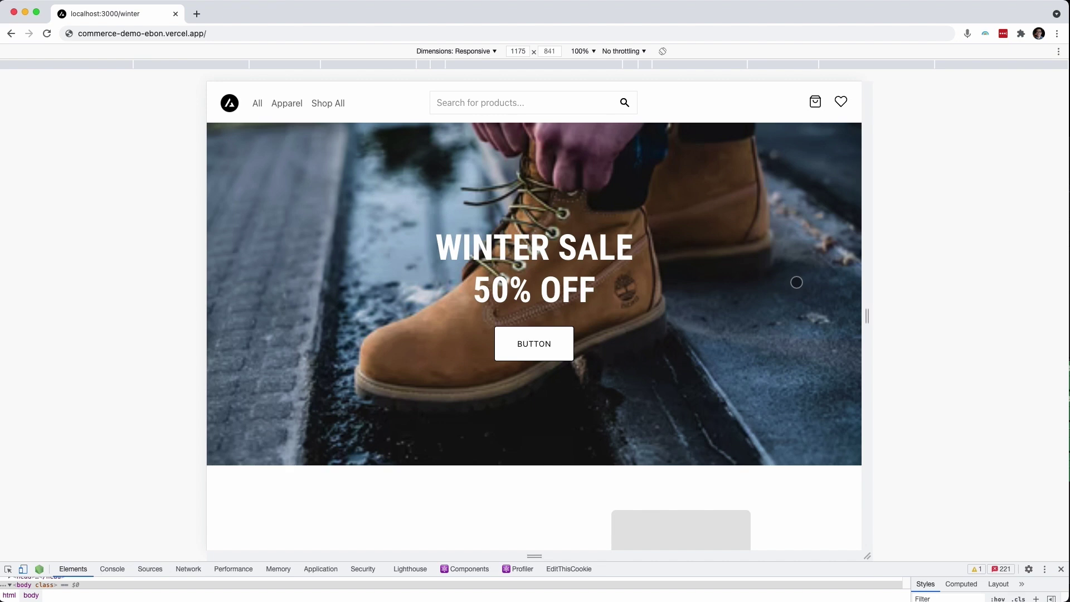
{"action": "left_click_drag", "start_coordinate": [778, 506], "coordinate": [760, 191]}
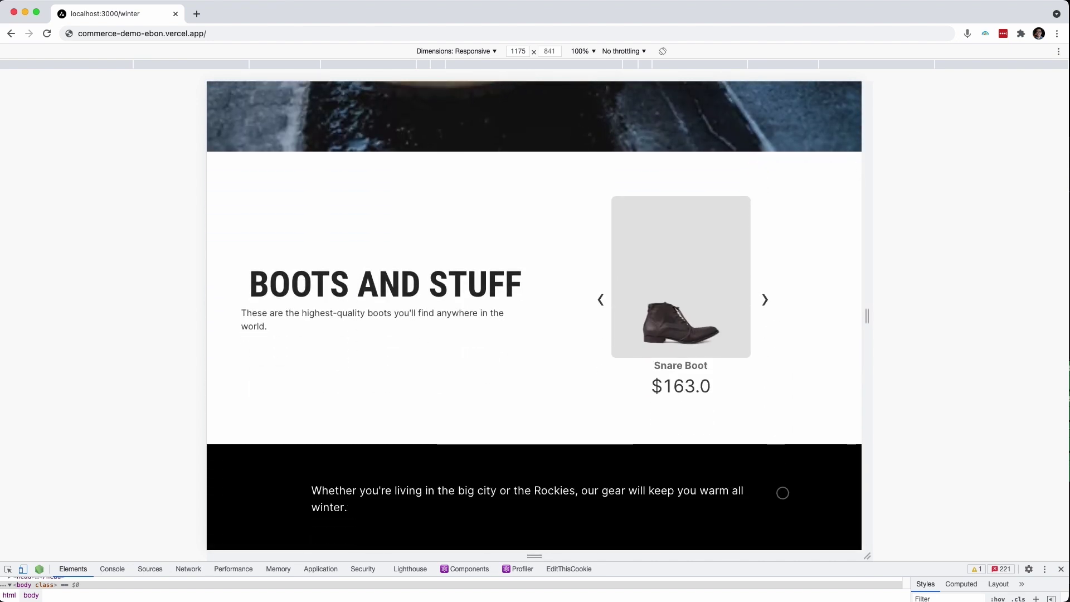
{"action": "mouse_move", "coordinate": [781, 505]}
{"action": "left_mouse_down"}
{"action": "mouse_move", "coordinate": [773, 414]}
{"action": "mouse_move", "coordinate": [795, 128]}
{"action": "left_mouse_up"}
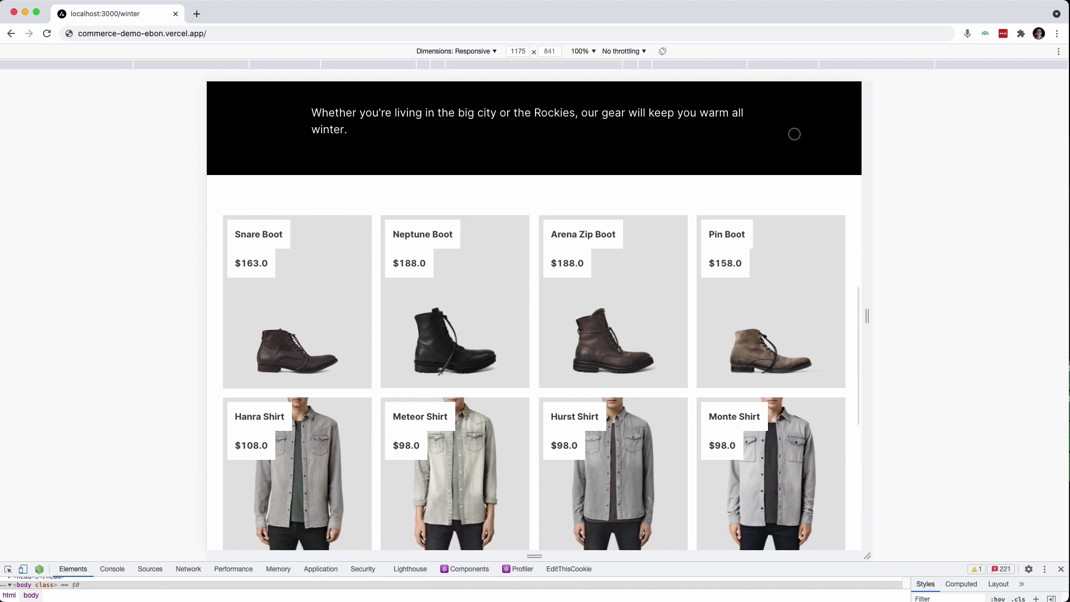
{"action": "left_click_drag", "start_coordinate": [832, 501], "coordinate": [800, 232]}
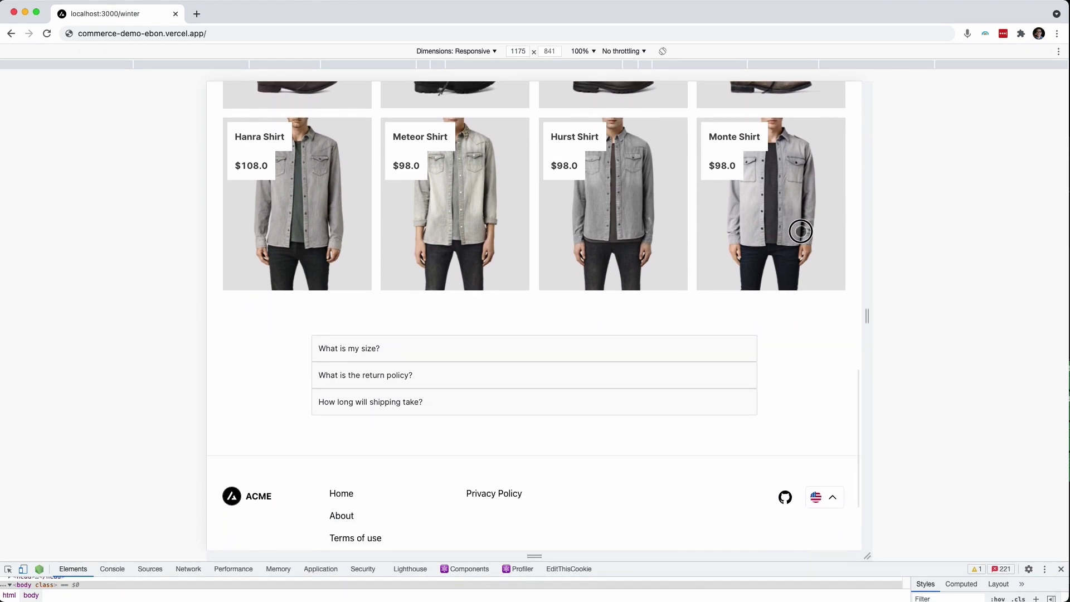
{"action": "left_click", "coordinate": [592, 345]}
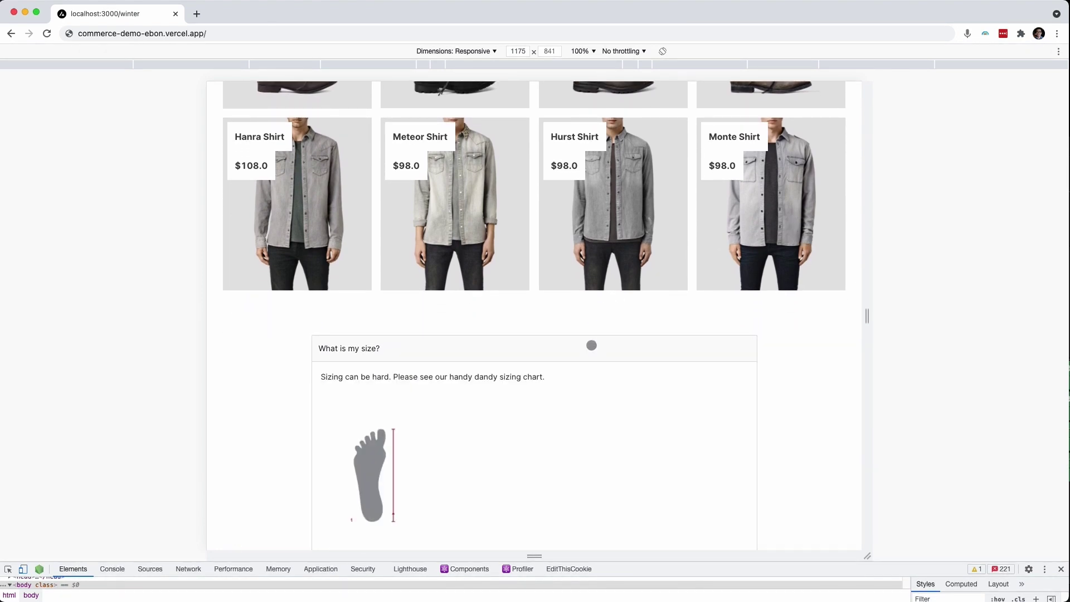
{"action": "left_click", "coordinate": [591, 345]}
{"action": "left_click", "coordinate": [595, 378]}
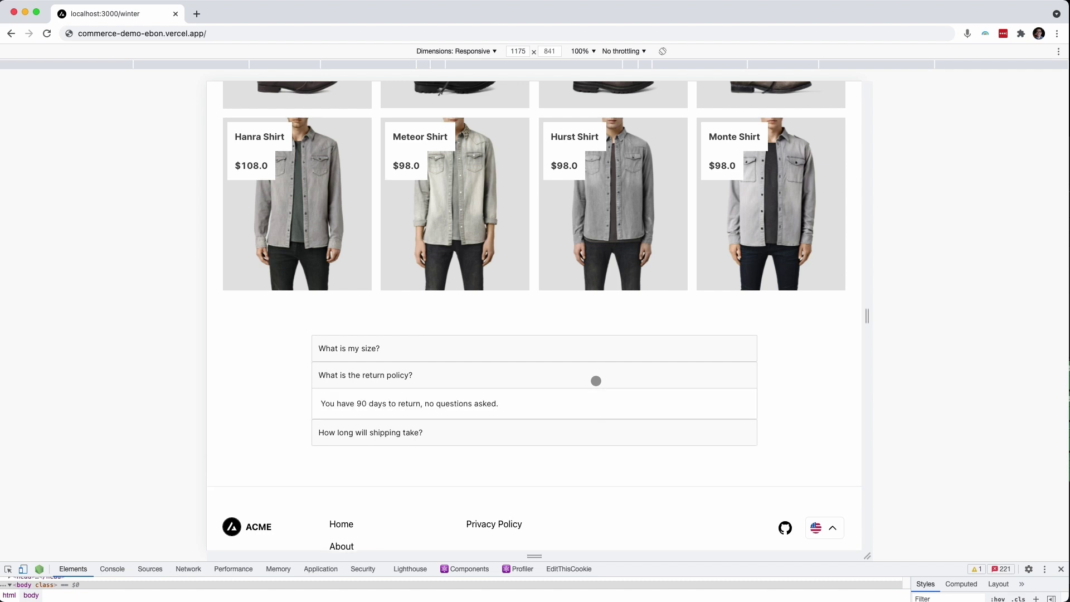
{"action": "left_click", "coordinate": [596, 381]}
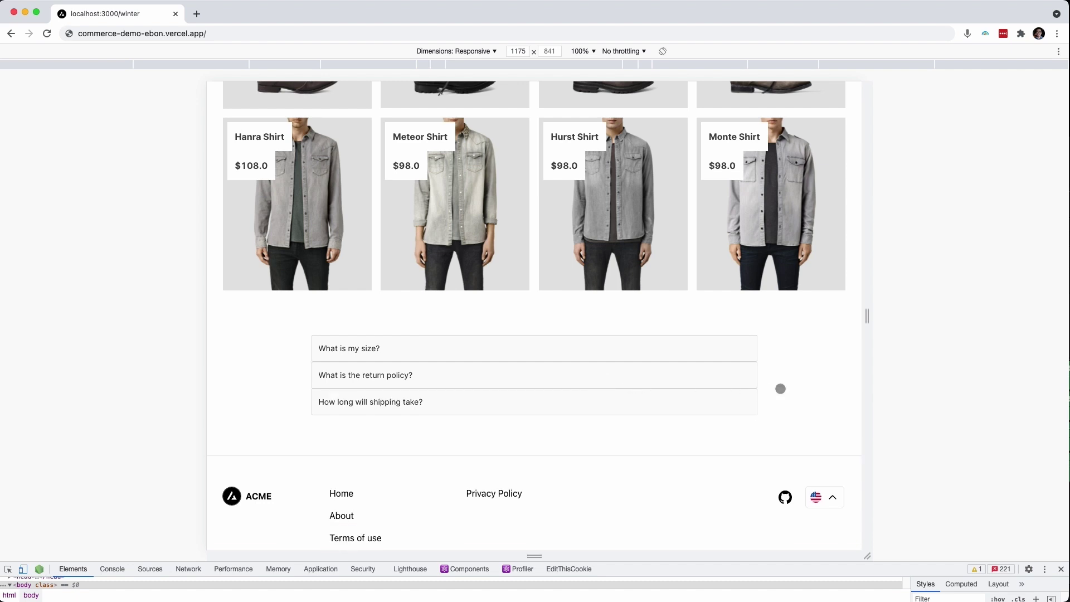